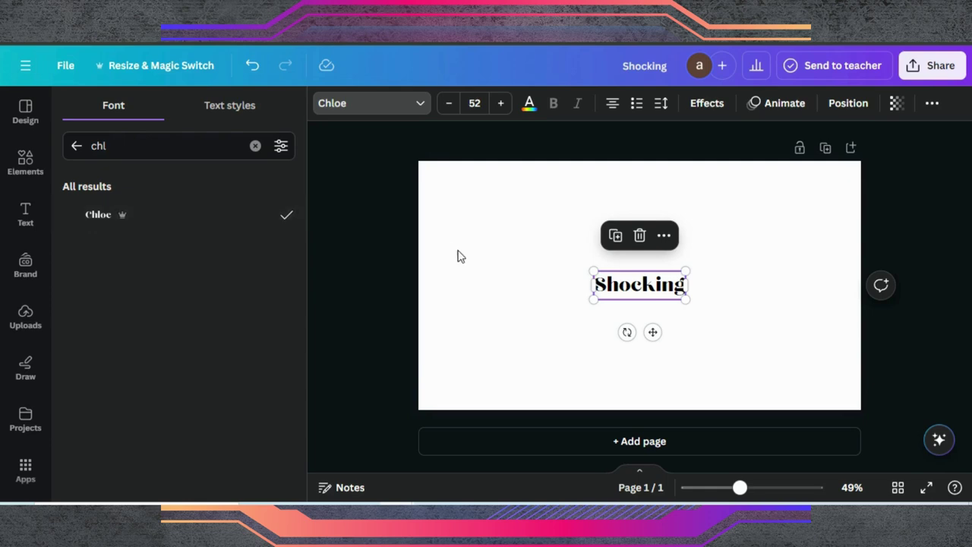
Enlarge the "Shocking" text to font size 201 so it spans most of the page's width.
{"action": "left_click", "coordinate": [540, 275]}
{"action": "left_click", "coordinate": [638, 295]}
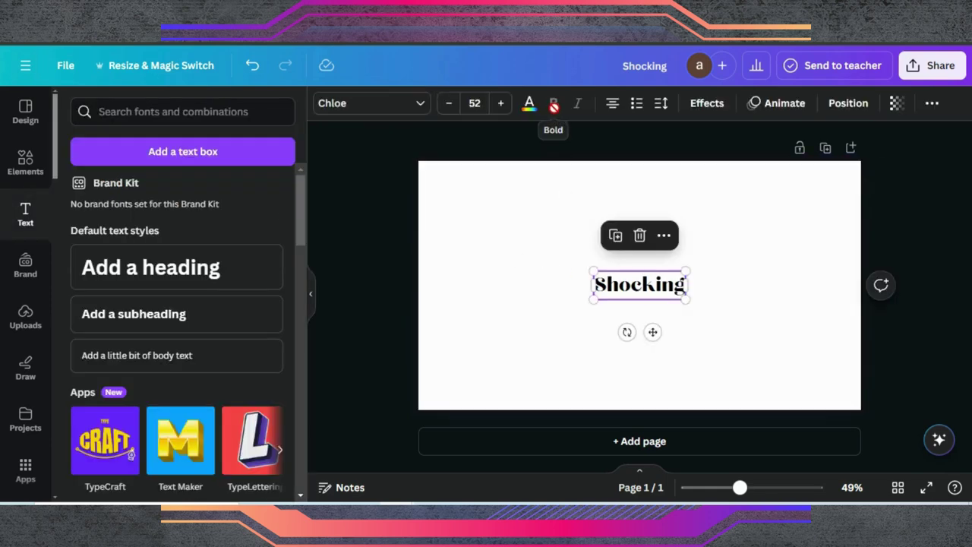
{"action": "left_click_drag", "start_coordinate": [592, 270], "coordinate": [468, 231]}
{"action": "left_click_drag", "start_coordinate": [685, 299], "coordinate": [825, 342]}
Apply the Outline effect to the "Shocking" text, colour the outline black and reduce its thickness.
{"action": "left_click", "coordinate": [695, 103]}
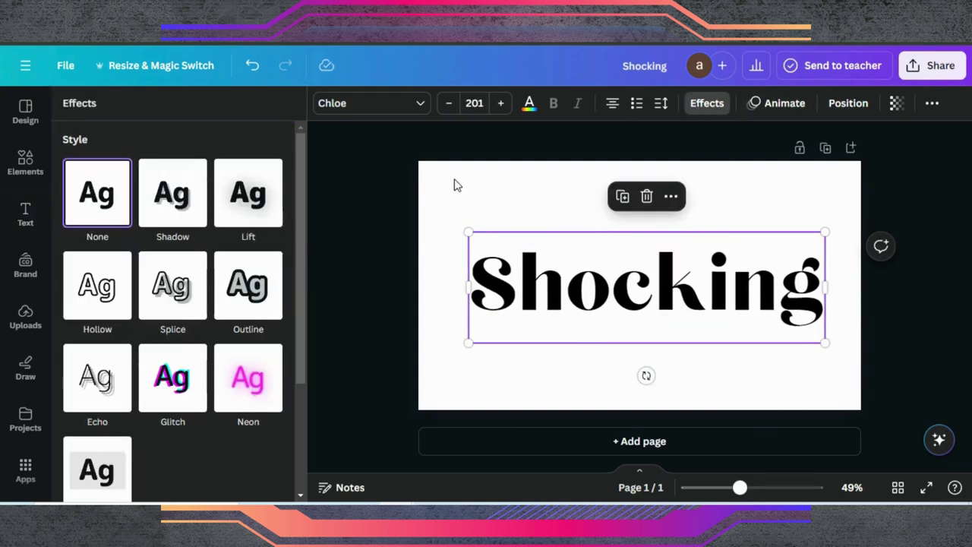
{"action": "left_click", "coordinate": [255, 310]}
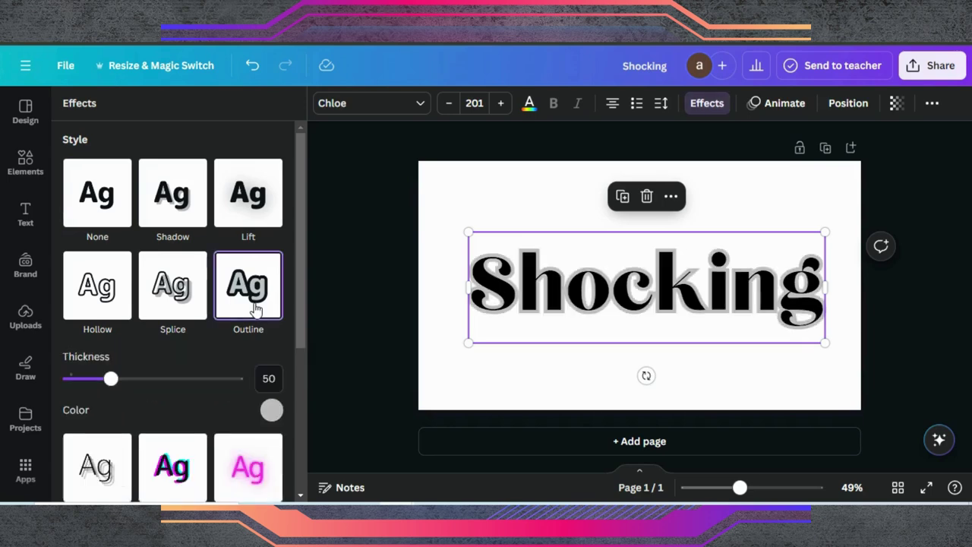
{"action": "left_click", "coordinate": [273, 412]}
{"action": "left_click", "coordinate": [106, 272]}
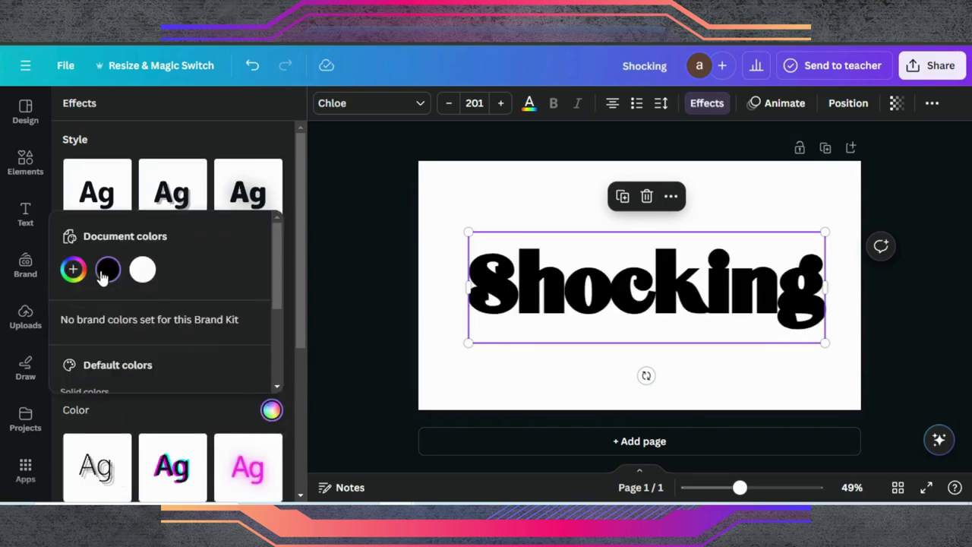
{"action": "left_click", "coordinate": [197, 143]}
{"action": "left_click_drag", "start_coordinate": [108, 375], "coordinate": [78, 378]}
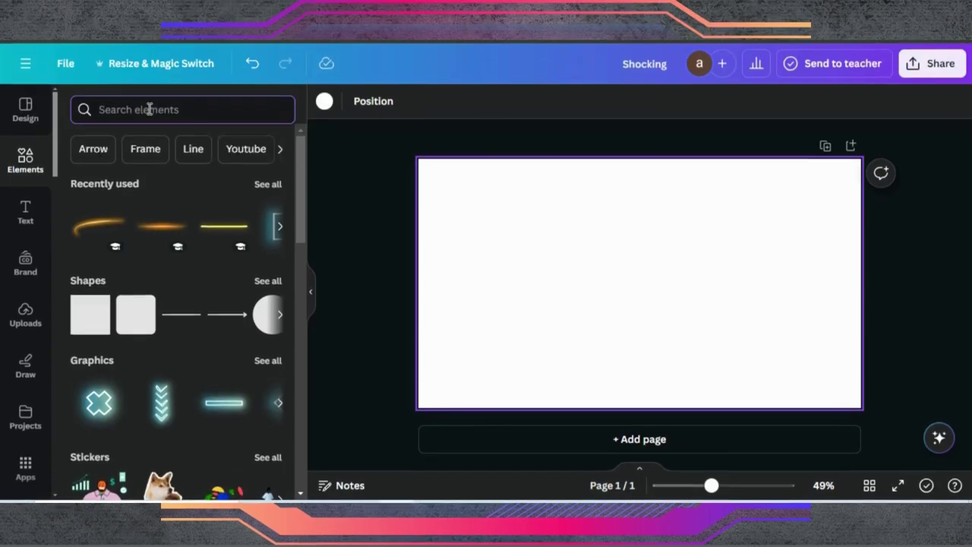
Search the elements for "flowers" and limit the results to graphics.
{"action": "left_click", "coordinate": [149, 111]}
{"action": "type", "text": "flowers"}
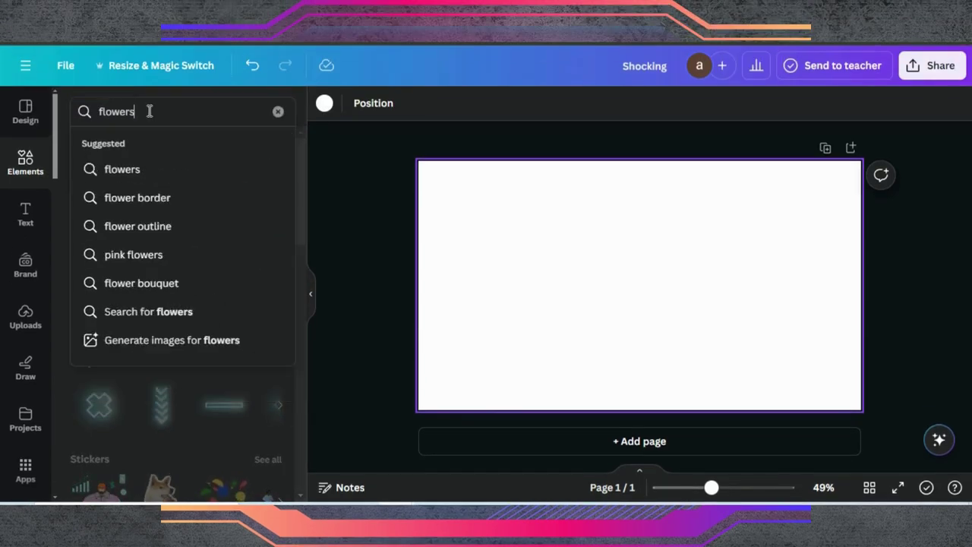
{"action": "key", "text": "Return"}
{"action": "left_click", "coordinate": [135, 150]}
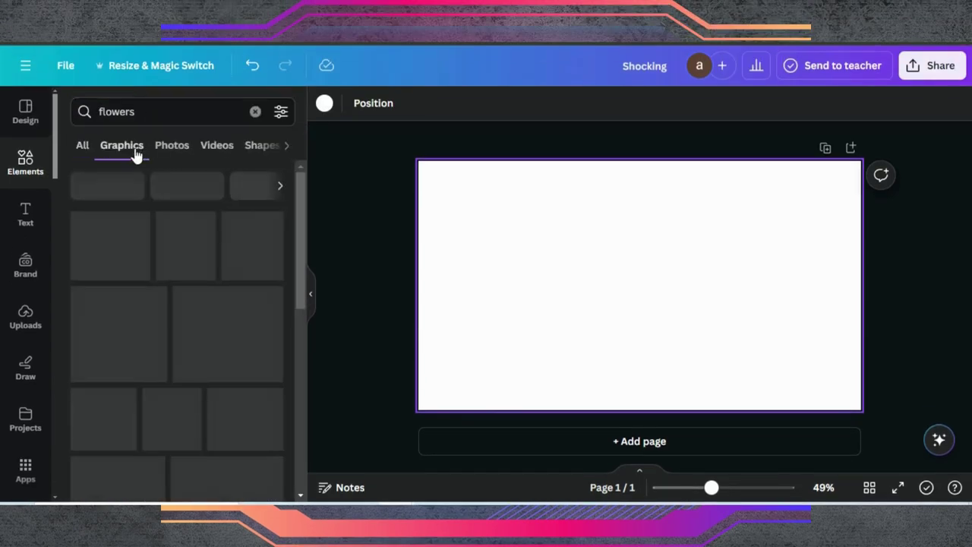
Browse the flower graphics and view the full keyword list of the Line Detail Flowers graphic.
{"action": "scroll", "coordinate": [196, 357], "scroll_direction": "down", "scroll_amount": 1}
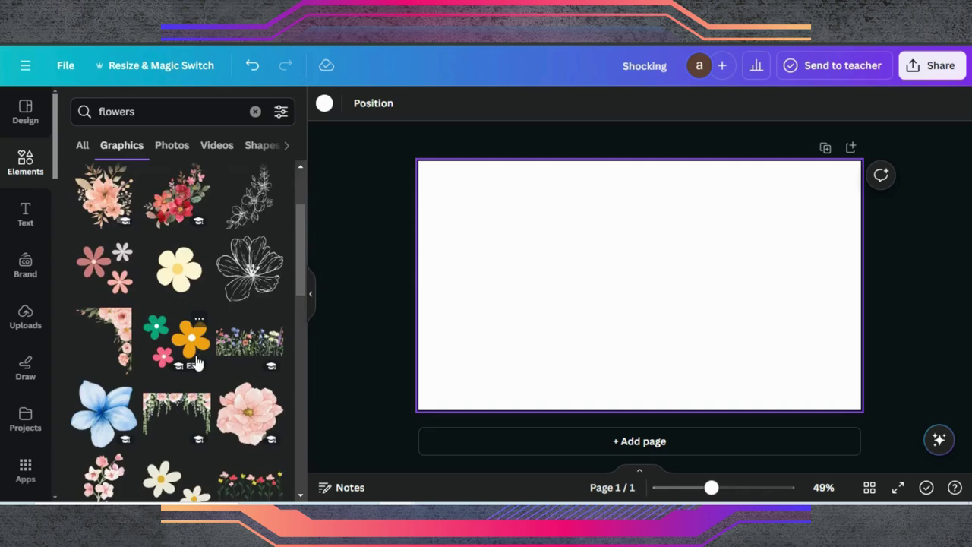
{"action": "scroll", "coordinate": [196, 363], "scroll_direction": "down", "scroll_amount": 4}
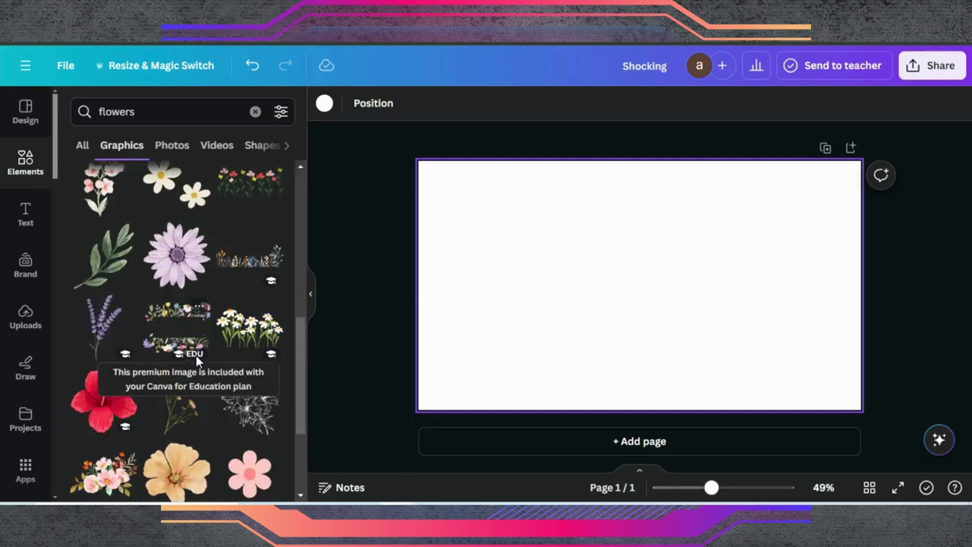
{"action": "scroll", "coordinate": [196, 361], "scroll_direction": "down", "scroll_amount": 2}
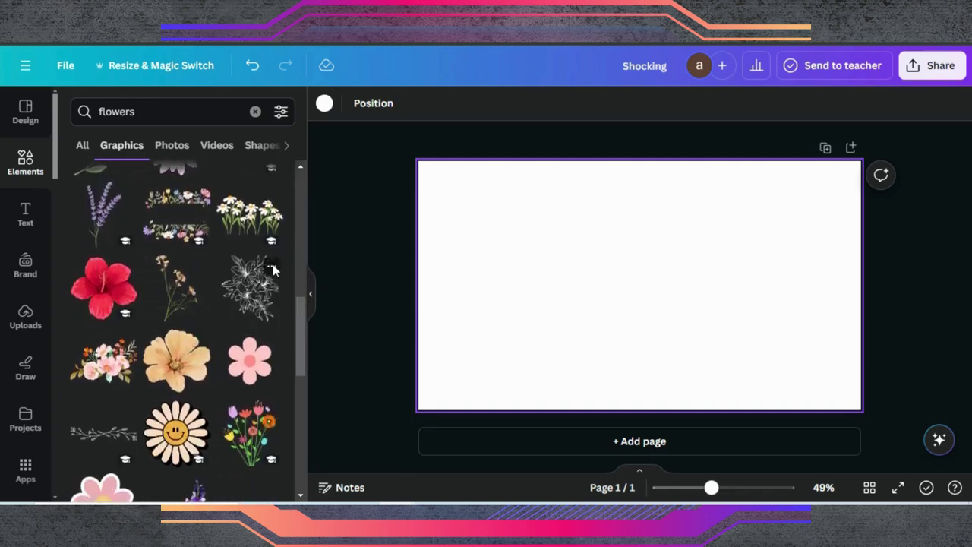
{"action": "left_click", "coordinate": [272, 265]}
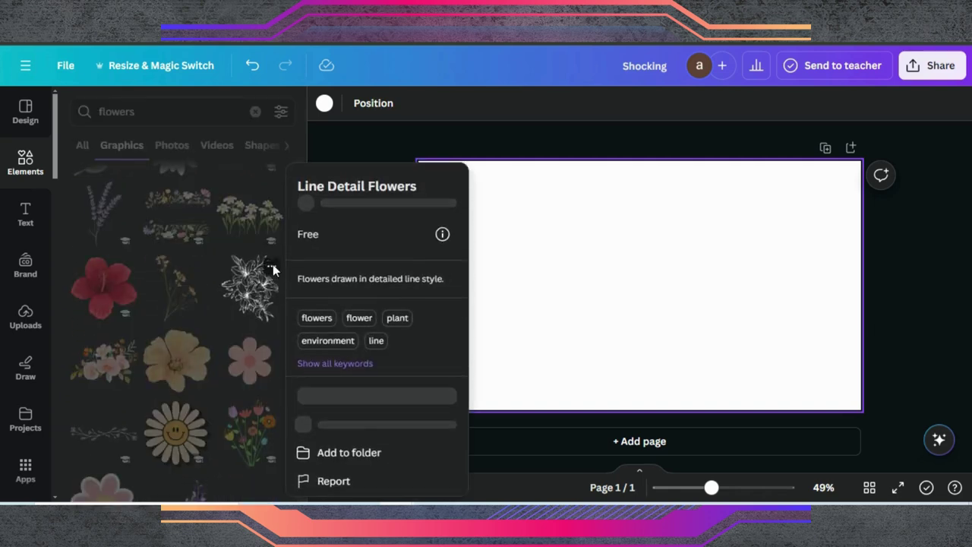
{"action": "left_click", "coordinate": [331, 360]}
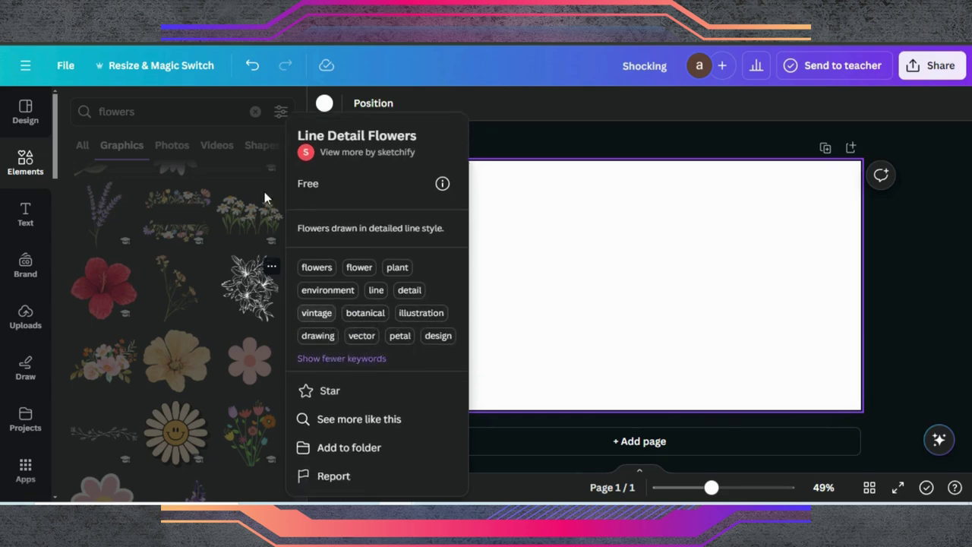
{"action": "left_click", "coordinate": [173, 112]}
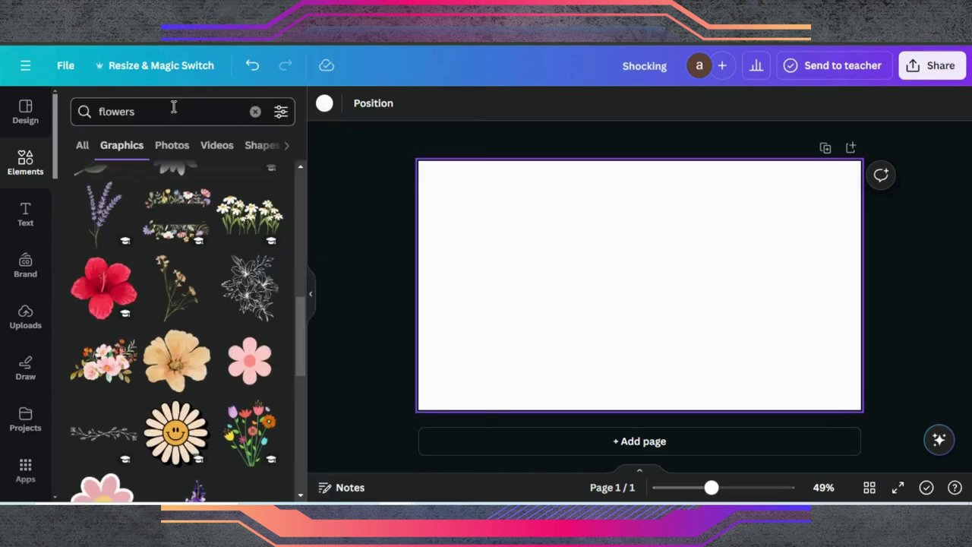
Search the graphics for "vintage illustration line flowers" and browse the results.
{"action": "left_click", "coordinate": [156, 111]}
{"action": "left_click_drag", "start_coordinate": [156, 111], "coordinate": [65, 114]}
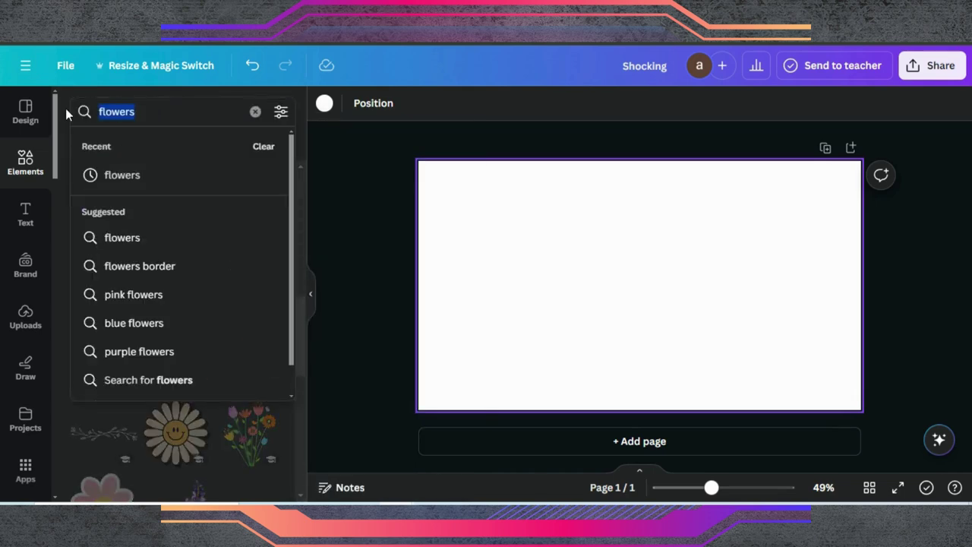
{"action": "type", "text": "vintage"}
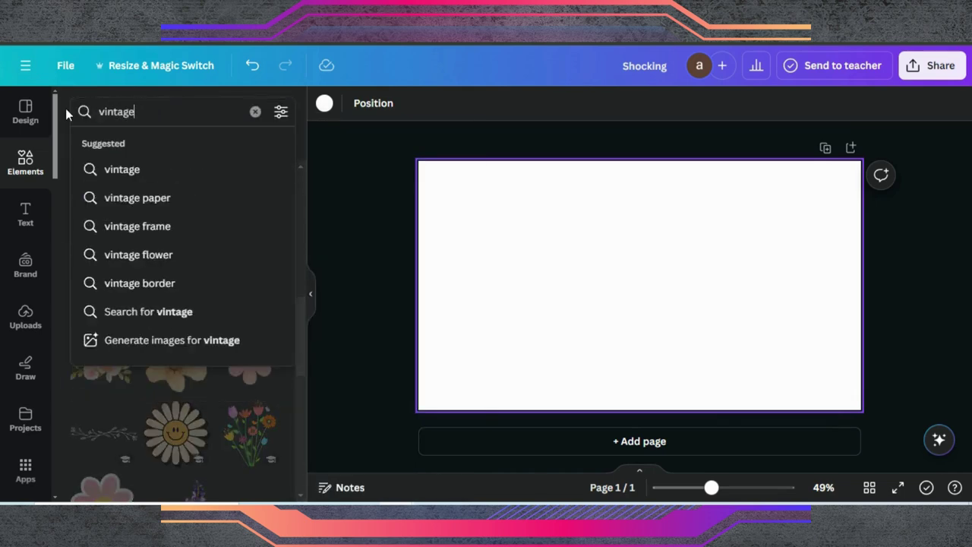
{"action": "type", "text": " illus"}
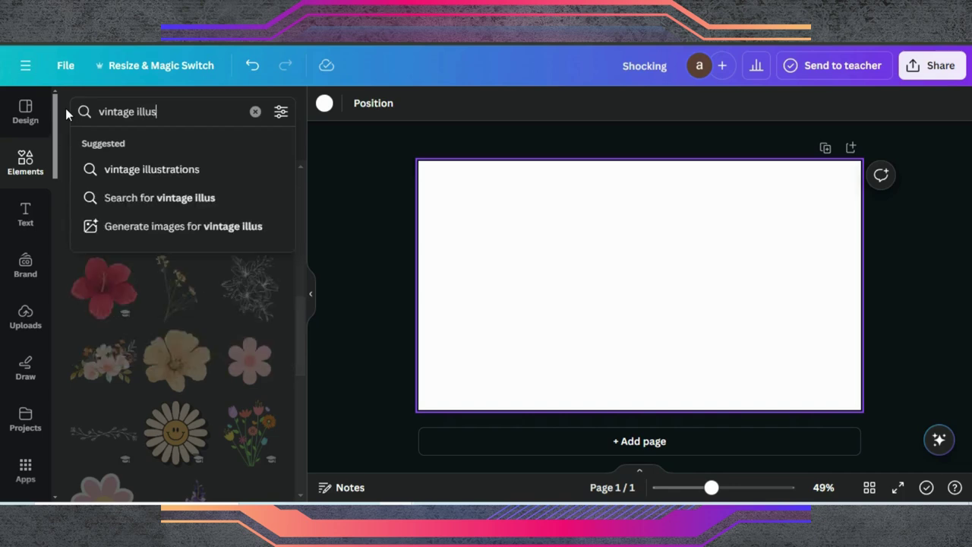
{"action": "type", "text": "tratio"}
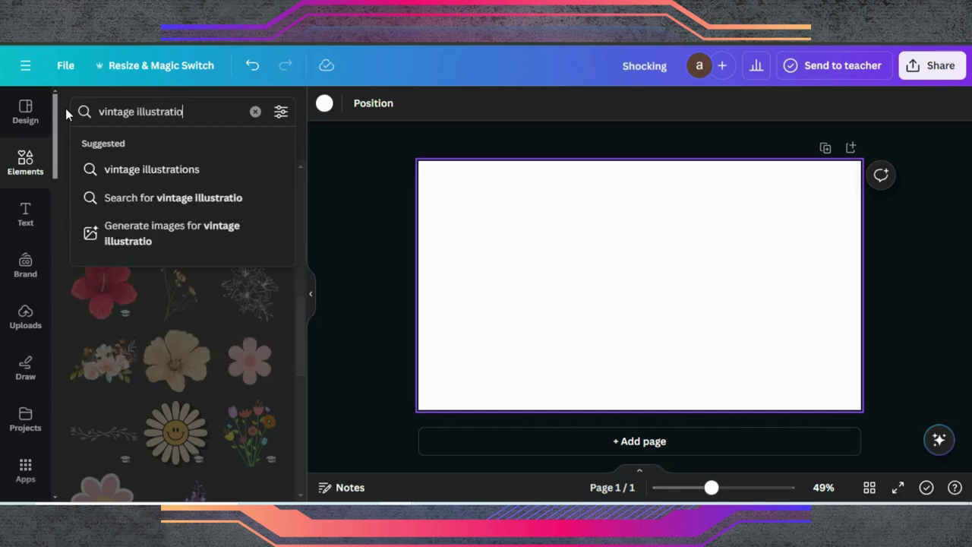
{"action": "type", "text": "n li"}
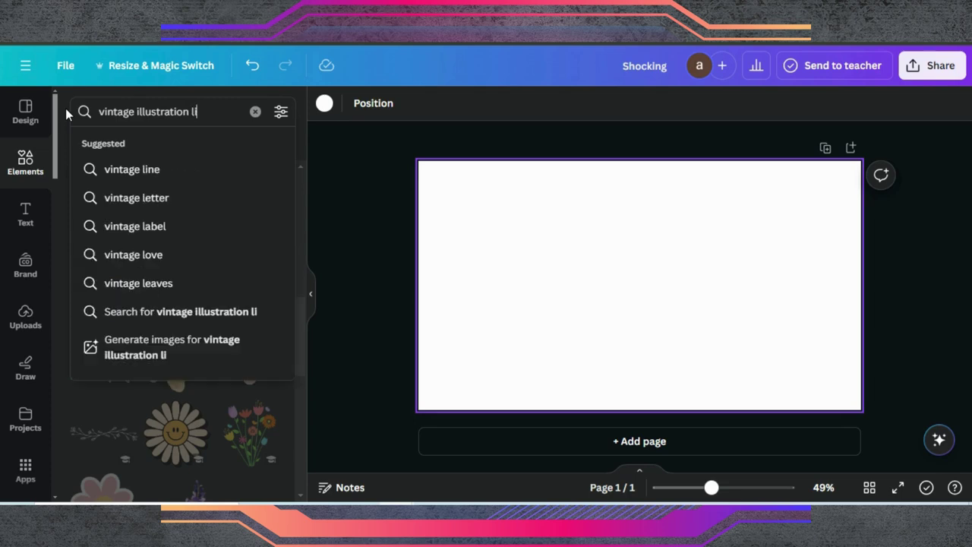
{"action": "type", "text": "ne flowe"}
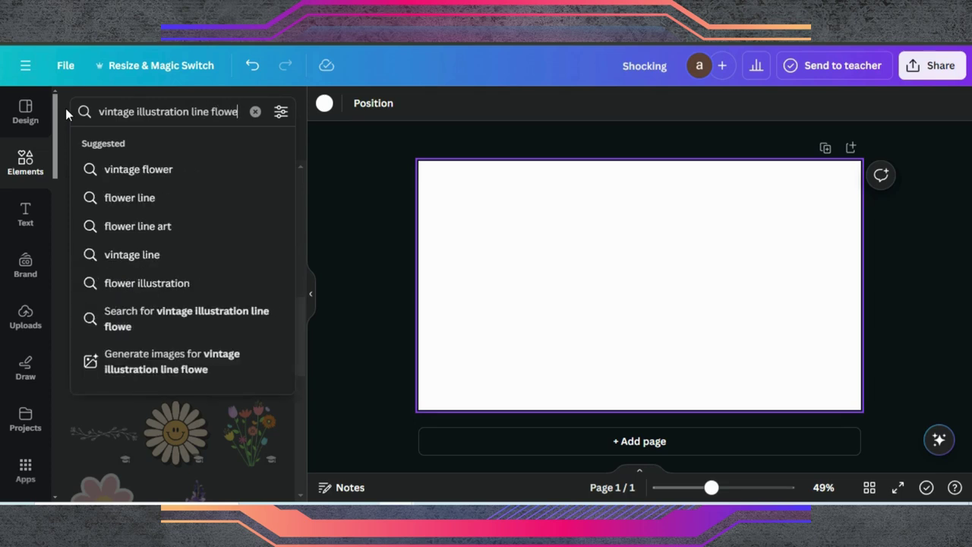
{"action": "type", "text": "rs"}
{"action": "key", "text": "Return"}
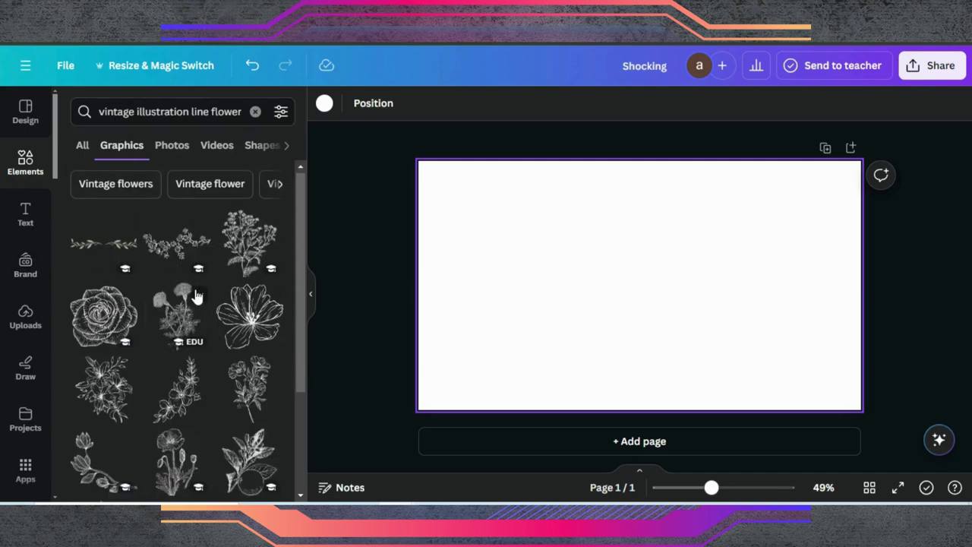
{"action": "scroll", "coordinate": [198, 295], "scroll_direction": "down", "scroll_amount": 3}
{"action": "scroll", "coordinate": [196, 296], "scroll_direction": "down", "scroll_amount": 1}
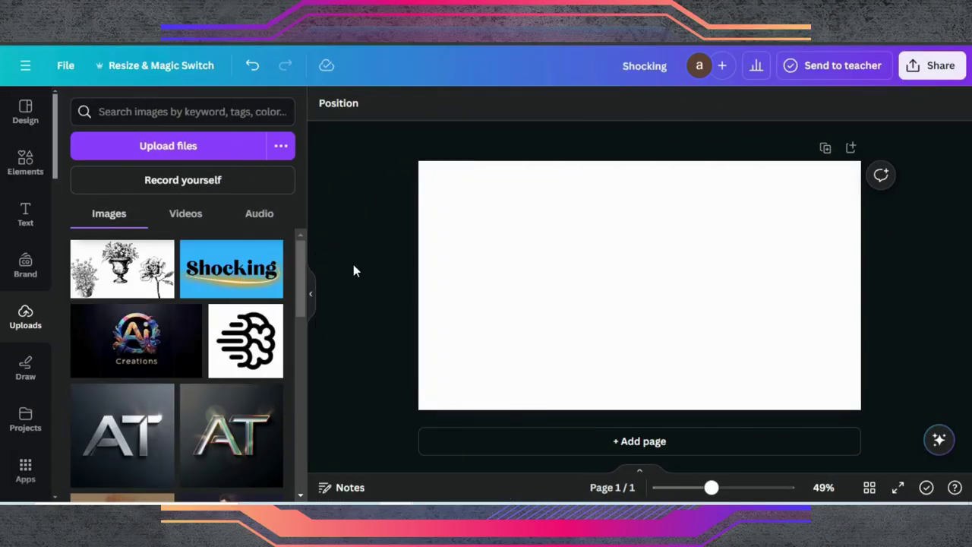
Search the elements for "flowers" again, show only graphics, and add the single cream five-petal flower to the page.
{"action": "left_click", "coordinate": [27, 162]}
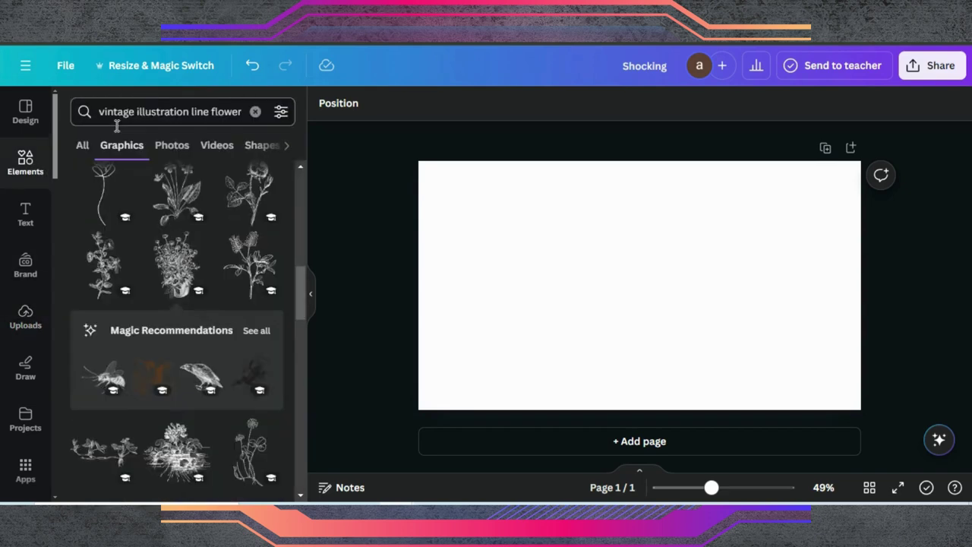
{"action": "left_click", "coordinate": [255, 112]}
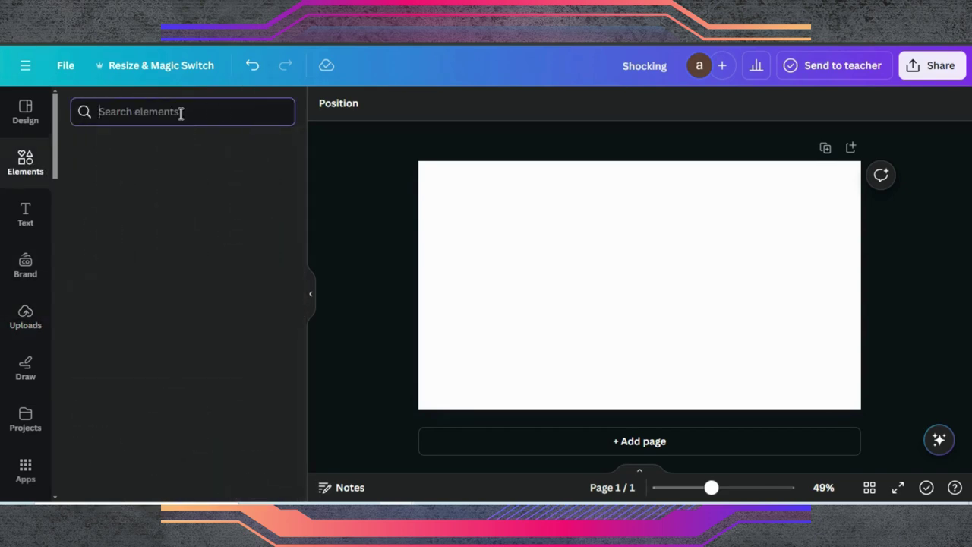
{"action": "type", "text": "flowe"}
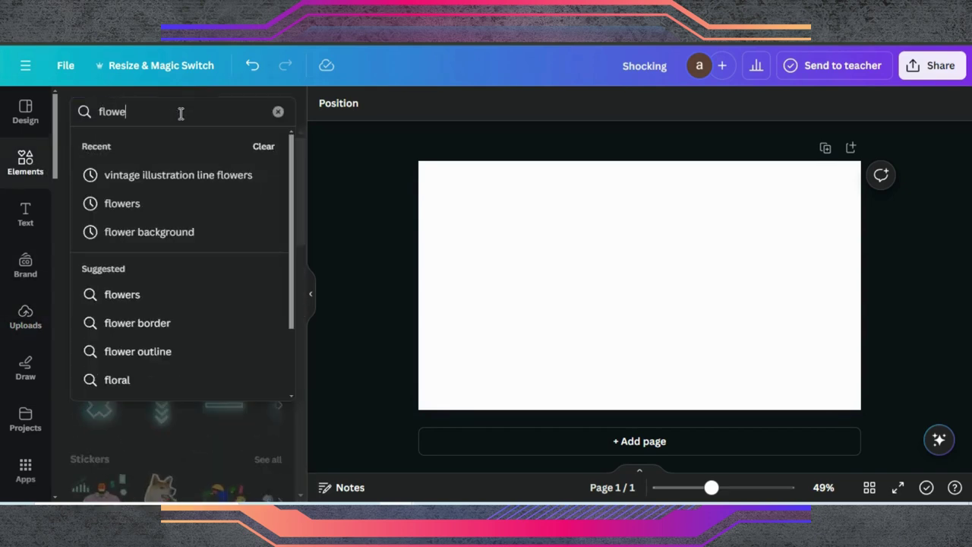
{"action": "type", "text": "rs"}
{"action": "key", "text": "Return"}
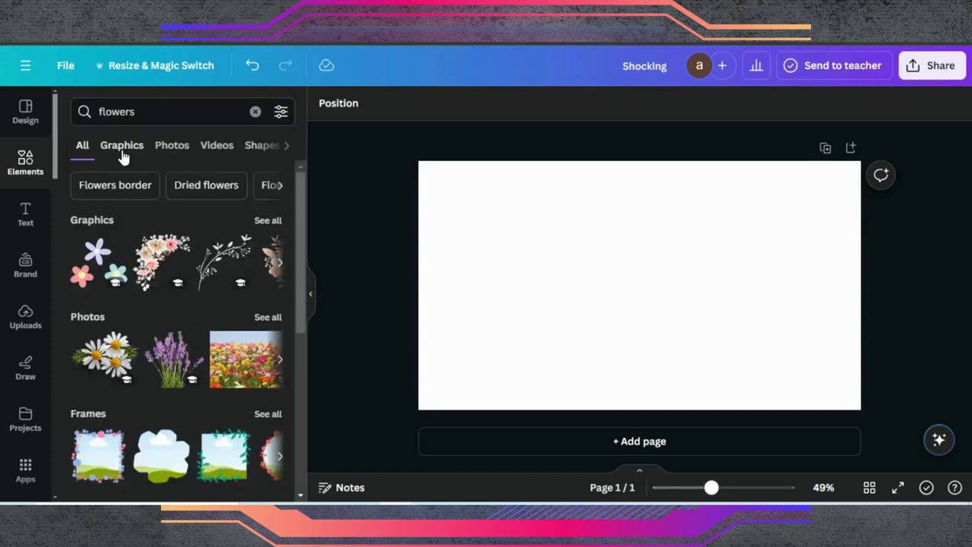
{"action": "left_click", "coordinate": [121, 147]}
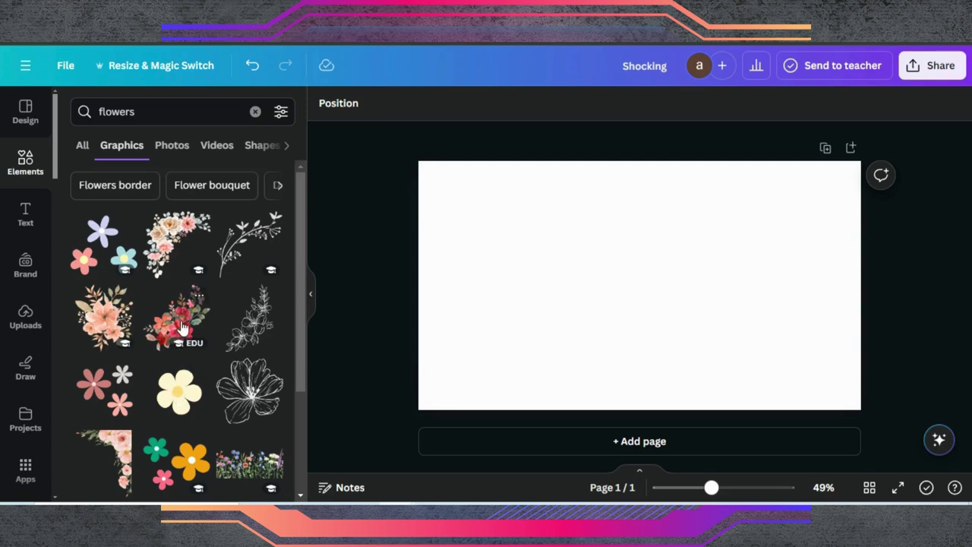
{"action": "left_click", "coordinate": [178, 391]}
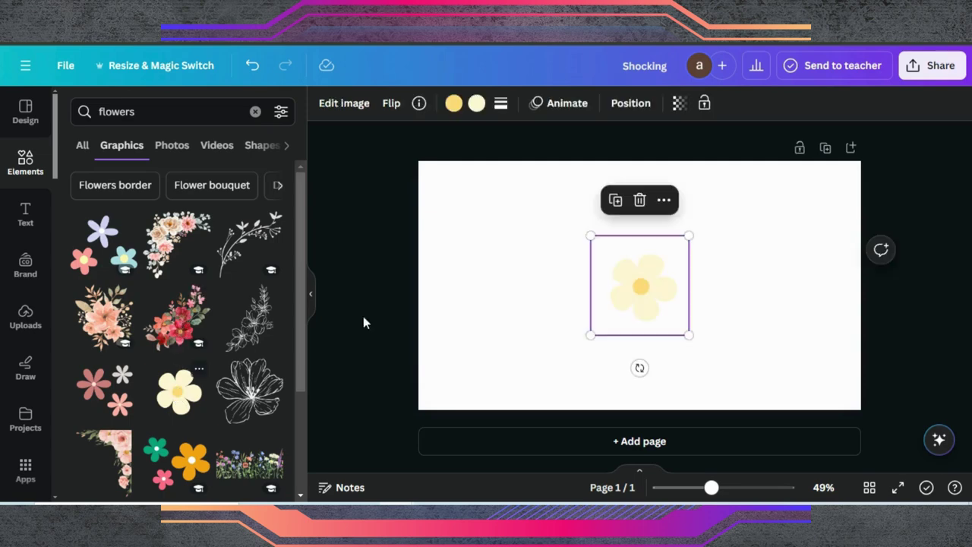
Recolour the flower's yellow centre to purple.
{"action": "left_click", "coordinate": [455, 105]}
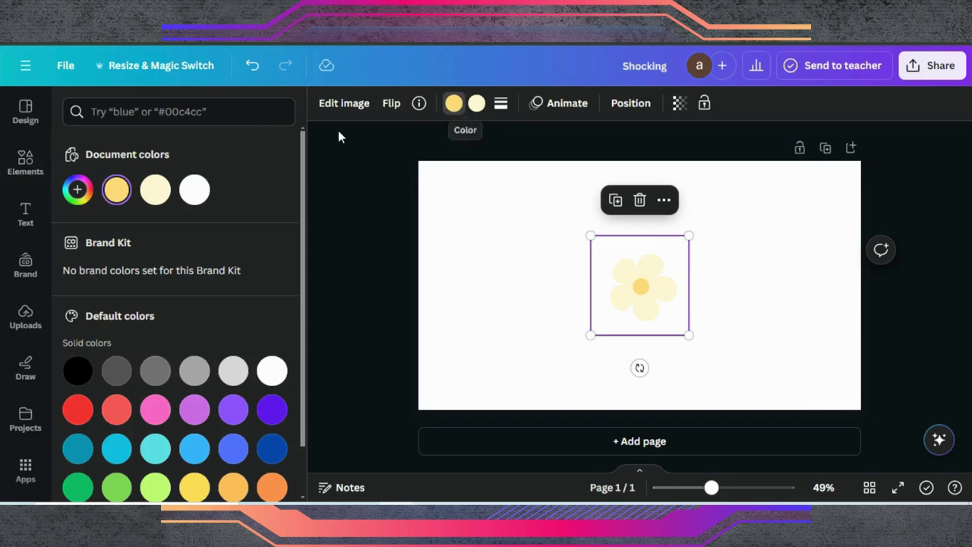
{"action": "left_click", "coordinate": [116, 192]}
{"action": "mouse_move", "coordinate": [193, 243]}
{"action": "left_mouse_down"}
{"action": "mouse_move", "coordinate": [228, 265]}
{"action": "mouse_move", "coordinate": [233, 281]}
{"action": "mouse_move", "coordinate": [230, 265]}
{"action": "mouse_move", "coordinate": [191, 246]}
{"action": "left_mouse_up"}
{"action": "left_click", "coordinate": [218, 311]}
Recolour the flower's cream petals to dark magenta #9F1754.
{"action": "left_click", "coordinate": [476, 105]}
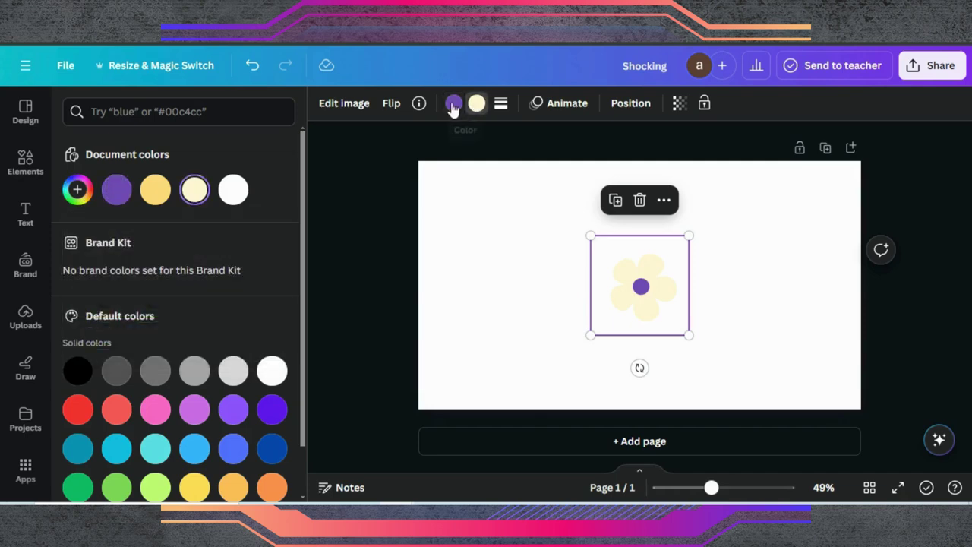
{"action": "mouse_move", "coordinate": [190, 195]}
{"action": "left_click", "coordinate": [195, 190]}
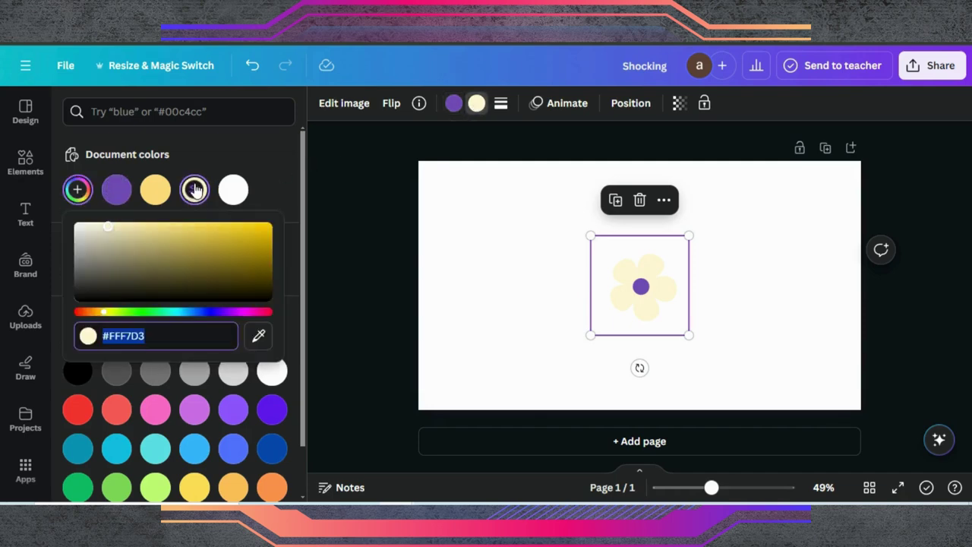
{"action": "left_click", "coordinate": [254, 312]}
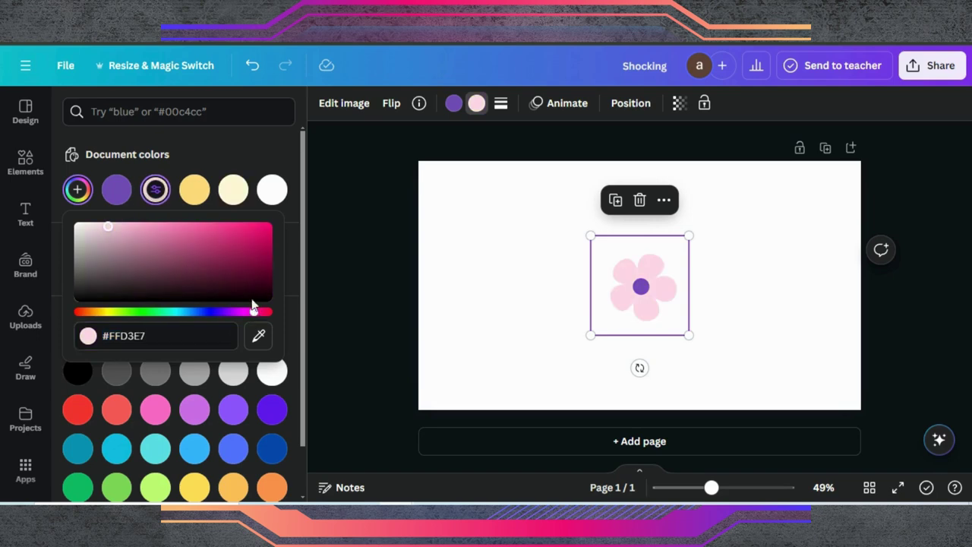
{"action": "mouse_move", "coordinate": [237, 259]}
{"action": "left_mouse_down"}
{"action": "mouse_move", "coordinate": [251, 236]}
{"action": "mouse_move", "coordinate": [235, 252]}
{"action": "mouse_move", "coordinate": [243, 251]}
{"action": "left_mouse_up"}
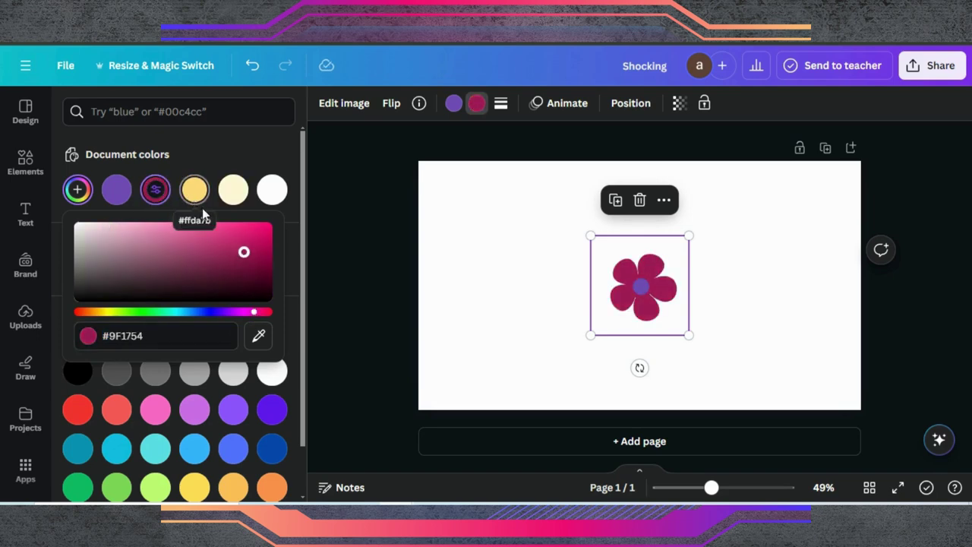
{"action": "key", "text": "Escape"}
Search the elements for "boho background".
{"action": "left_click", "coordinate": [152, 112]}
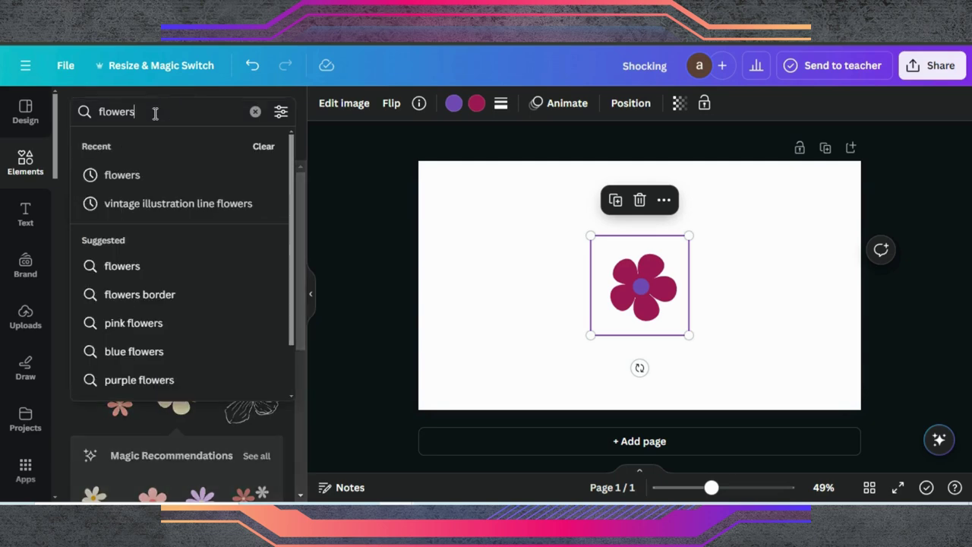
{"action": "key", "text": "ctrl+a"}
{"action": "type", "text": "boh"}
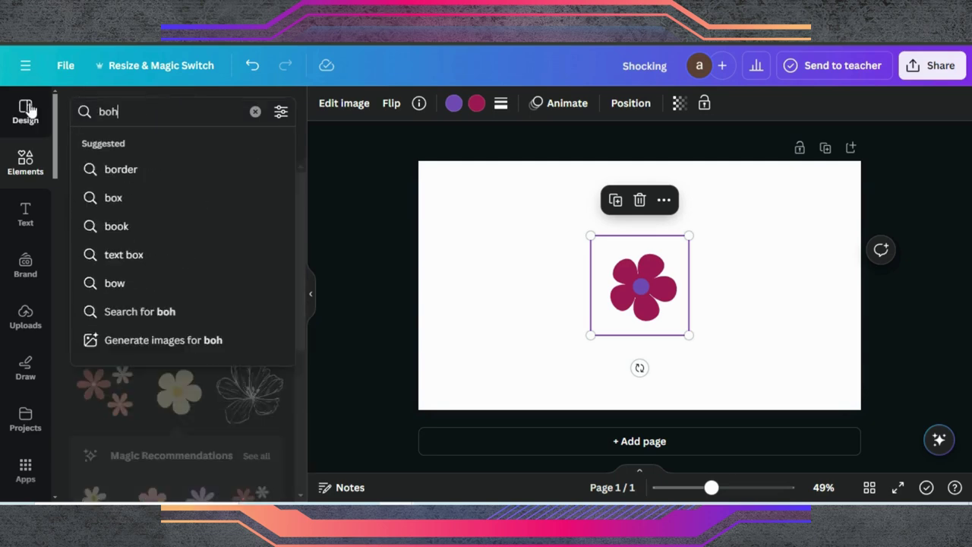
{"action": "type", "text": "o bac"}
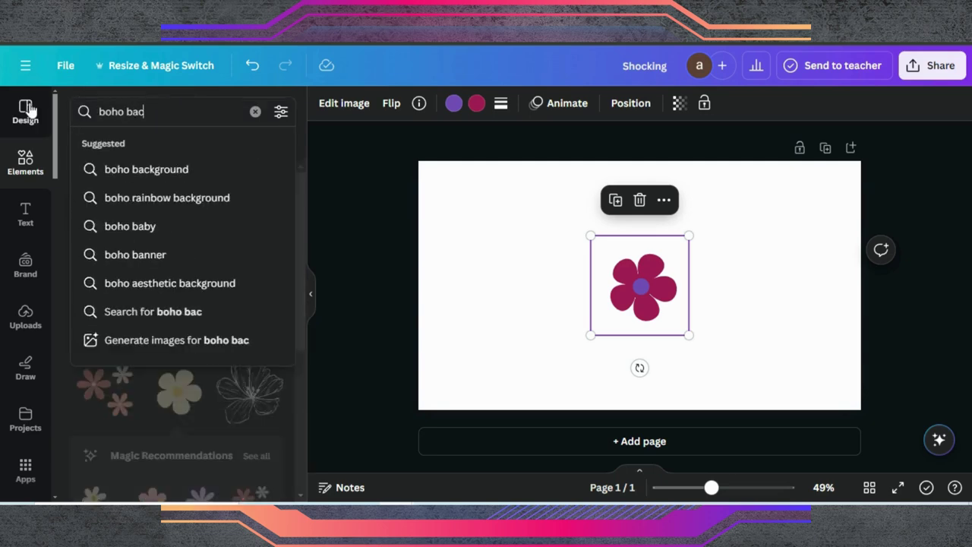
{"action": "type", "text": "kgrou"}
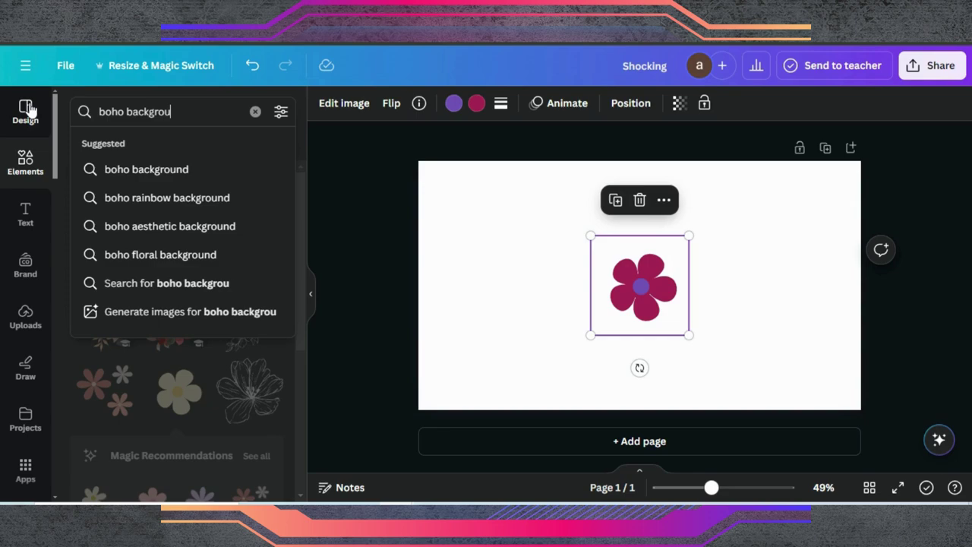
{"action": "type", "text": "nd"}
{"action": "key", "text": "Return"}
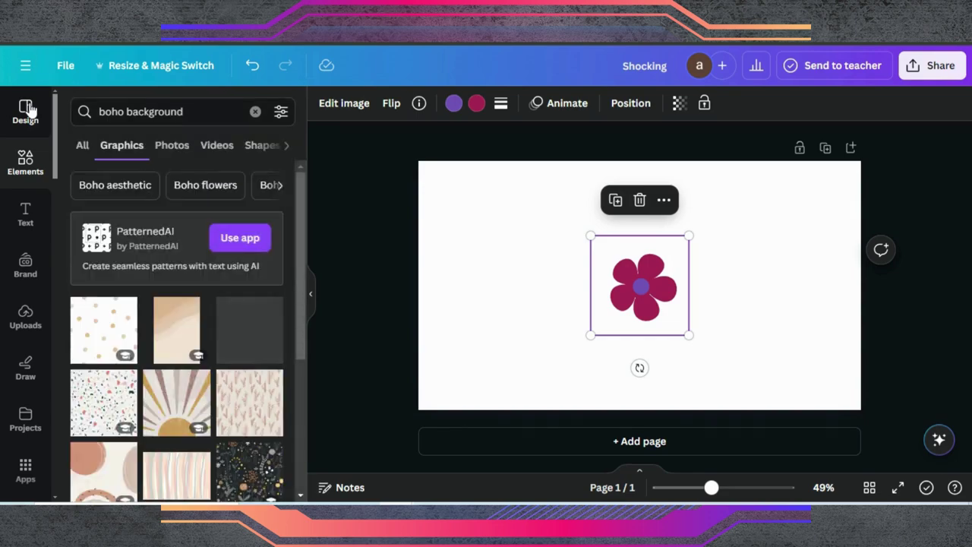
Add the rainbow-and-cloud boho pattern to the page's upper-left corner and shift the flower towards the page's right side.
{"action": "scroll", "coordinate": [209, 345], "scroll_direction": "down", "scroll_amount": 6}
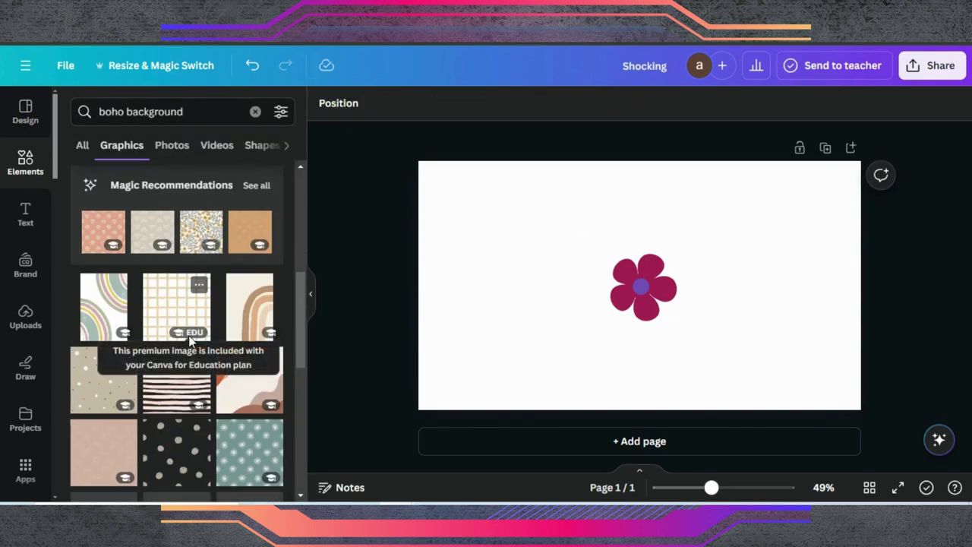
{"action": "scroll", "coordinate": [235, 380], "scroll_direction": "down", "scroll_amount": 3}
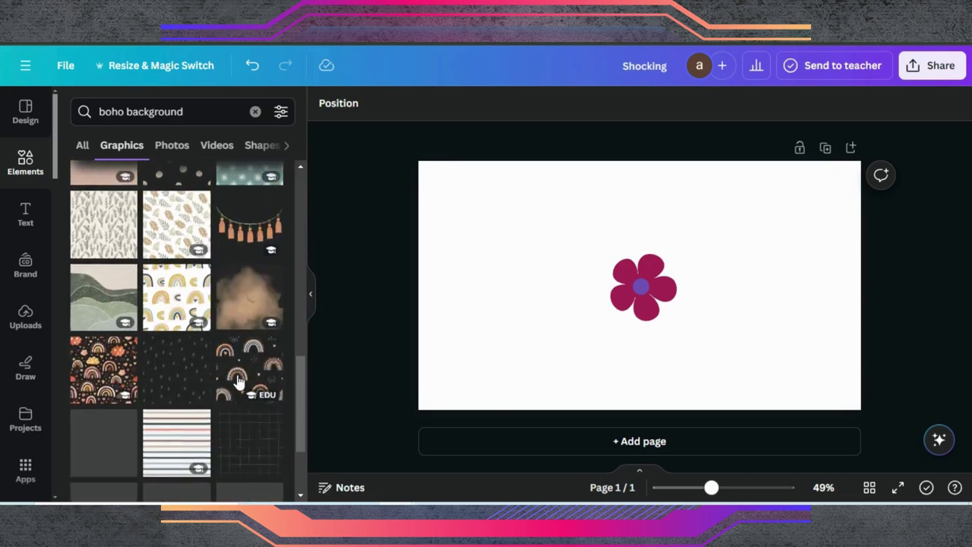
{"action": "left_click", "coordinate": [96, 369]}
{"action": "left_click_drag", "start_coordinate": [573, 302], "coordinate": [456, 278]}
{"action": "left_click_drag", "start_coordinate": [653, 291], "coordinate": [728, 303]}
{"action": "left_click", "coordinate": [589, 341]}
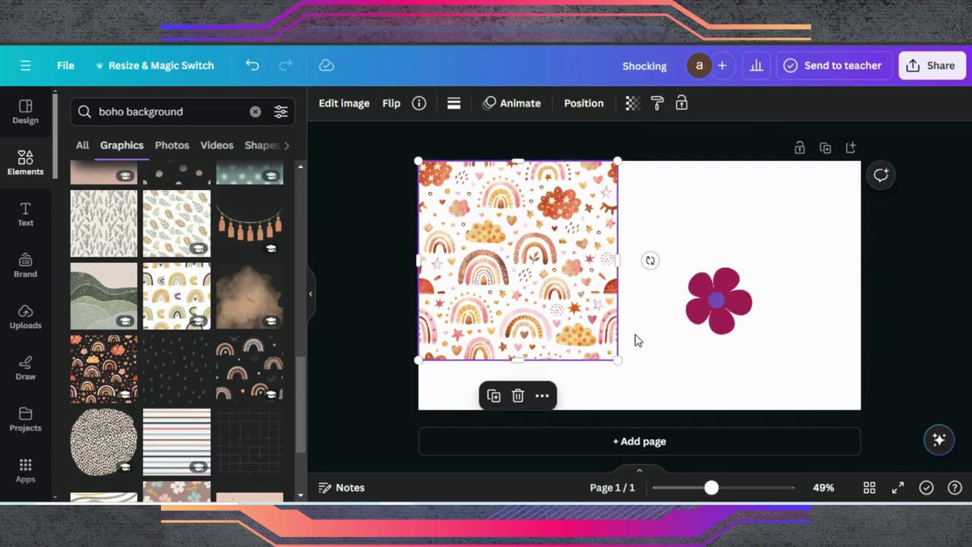
Shrink the rainbow pattern slightly and apply its colours to the page.
{"action": "left_click_drag", "start_coordinate": [617, 360], "coordinate": [580, 321]}
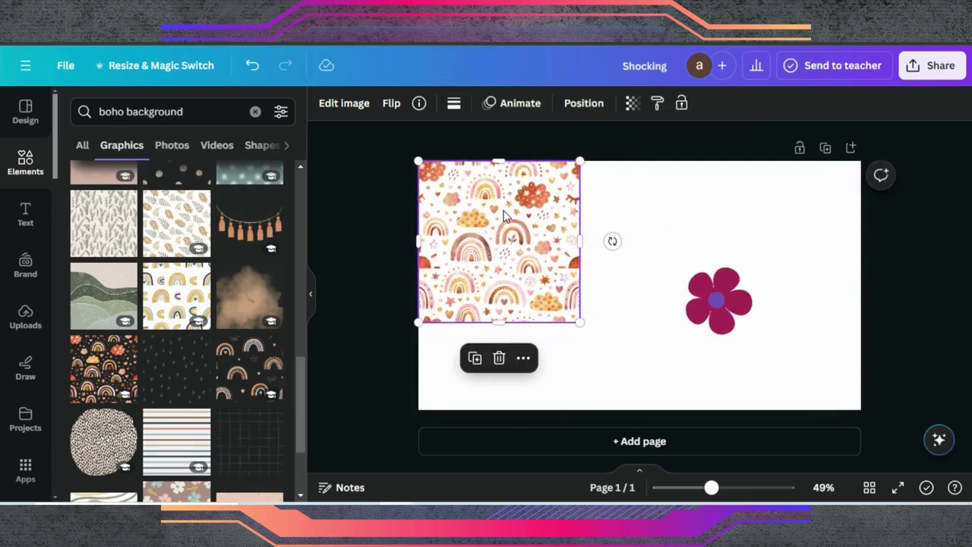
{"action": "right_click", "coordinate": [500, 218]}
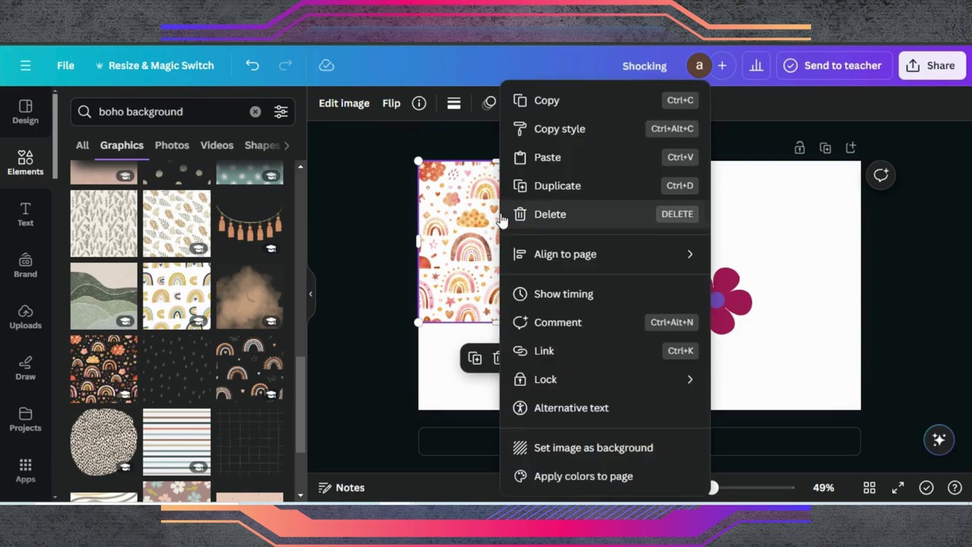
{"action": "left_click", "coordinate": [577, 478]}
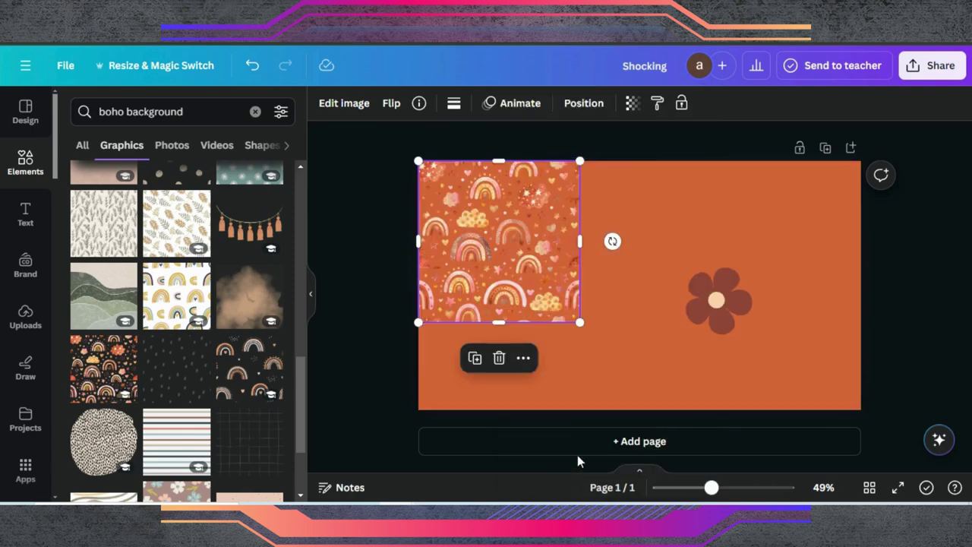
Duplicate the flower to make five in total and scatter the copies across the page's lower and right areas.
{"action": "left_click", "coordinate": [709, 318]}
{"action": "left_click", "coordinate": [692, 218]}
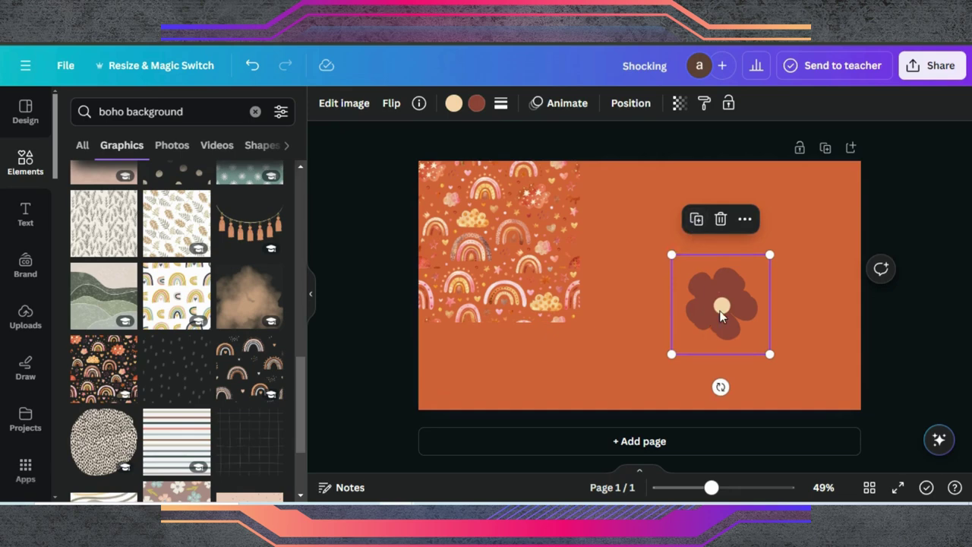
{"action": "left_click_drag", "start_coordinate": [721, 317], "coordinate": [618, 360]}
{"action": "left_click", "coordinate": [592, 262]}
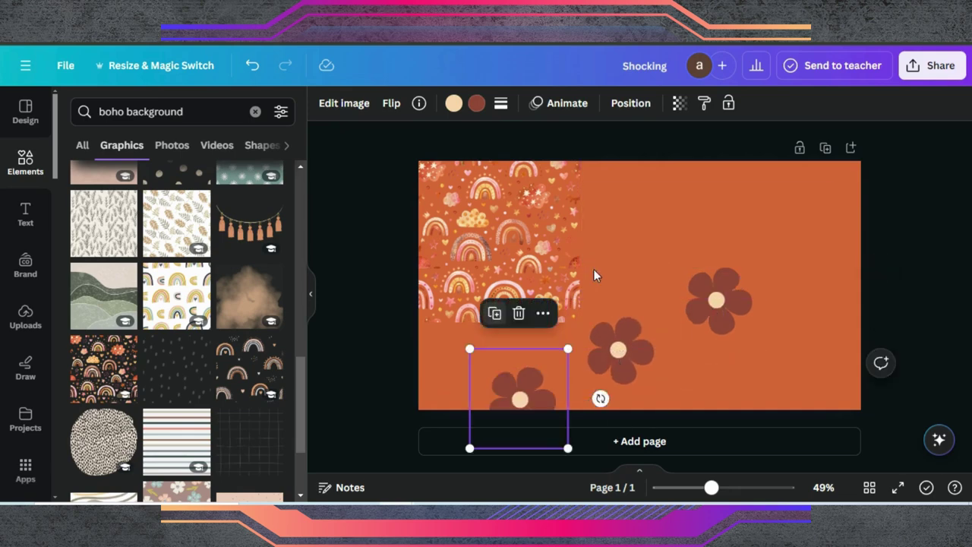
{"action": "left_click_drag", "start_coordinate": [527, 372], "coordinate": [768, 197]}
{"action": "left_click", "coordinate": [457, 287]}
{"action": "left_click", "coordinate": [789, 288]}
Apply the rainbow pattern's colours to the page two more times to shuffle the colour combination.
{"action": "left_click", "coordinate": [494, 231]}
{"action": "right_click", "coordinate": [494, 231]}
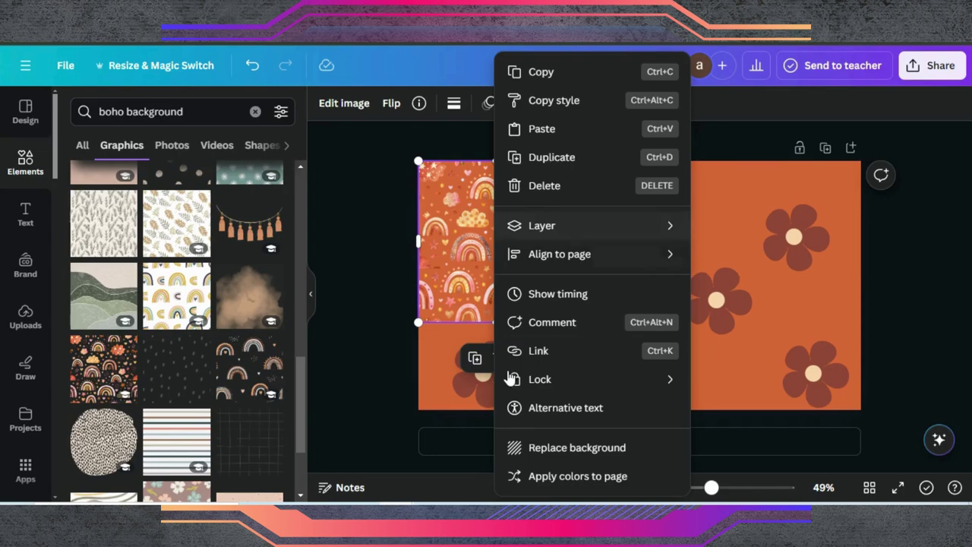
{"action": "left_click", "coordinate": [560, 478]}
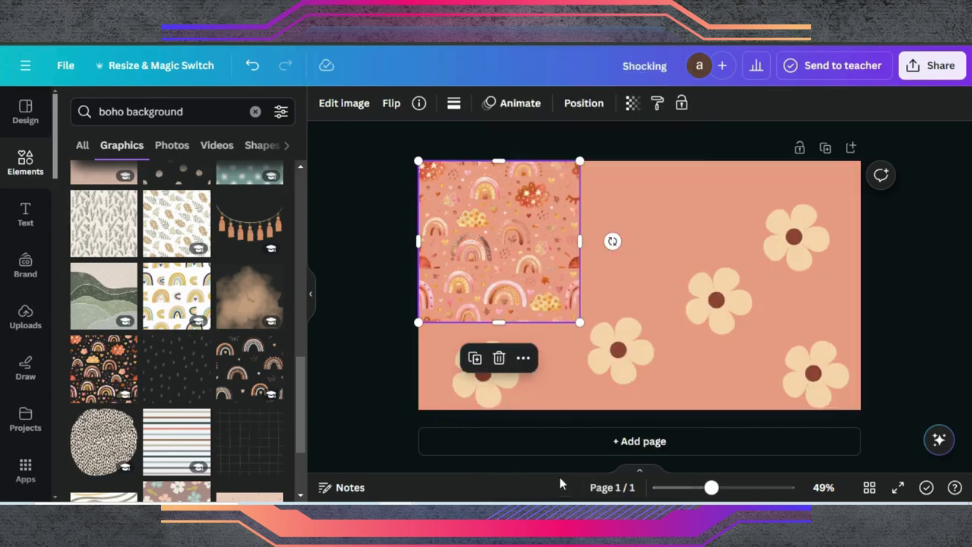
{"action": "right_click", "coordinate": [501, 253]}
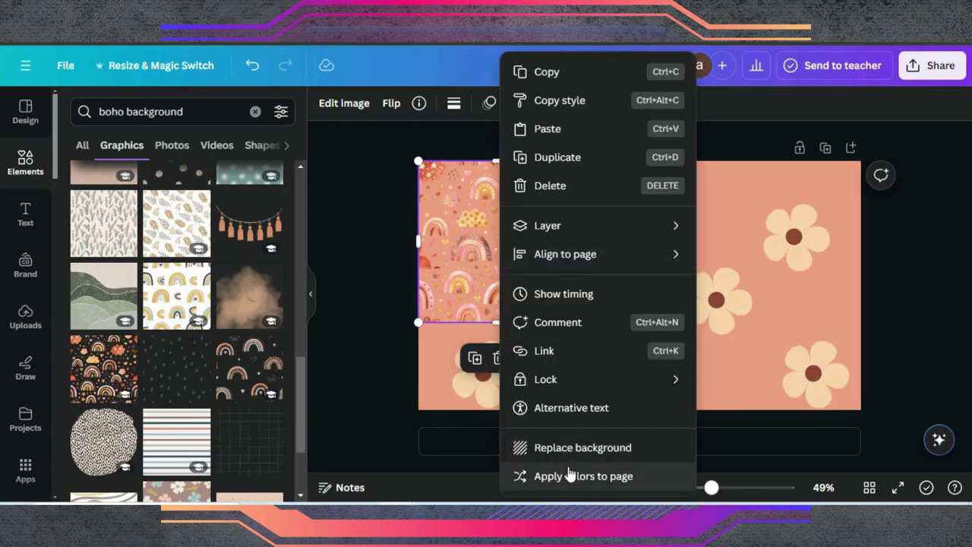
{"action": "left_click", "coordinate": [568, 472]}
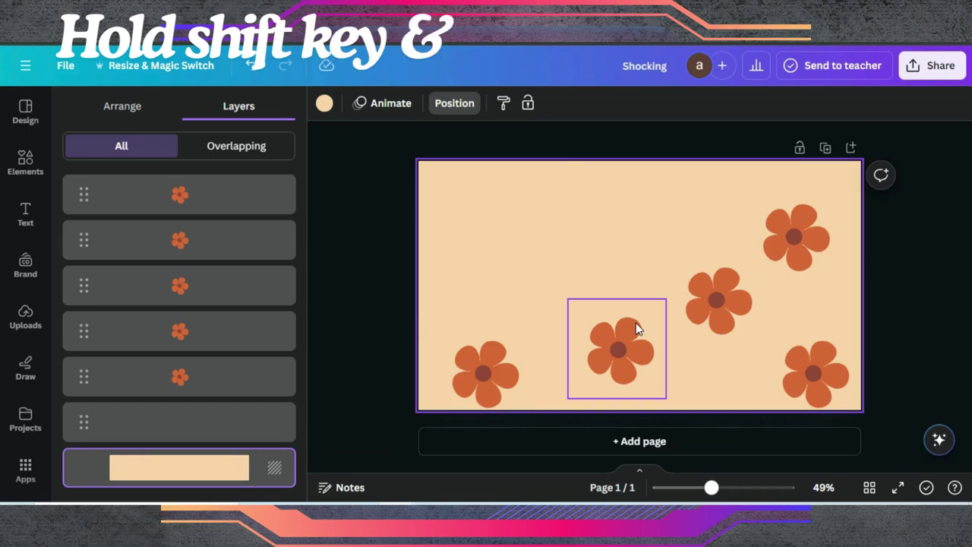
Select all five flowers together and align them to their middle.
{"action": "left_click", "coordinate": [606, 346]}
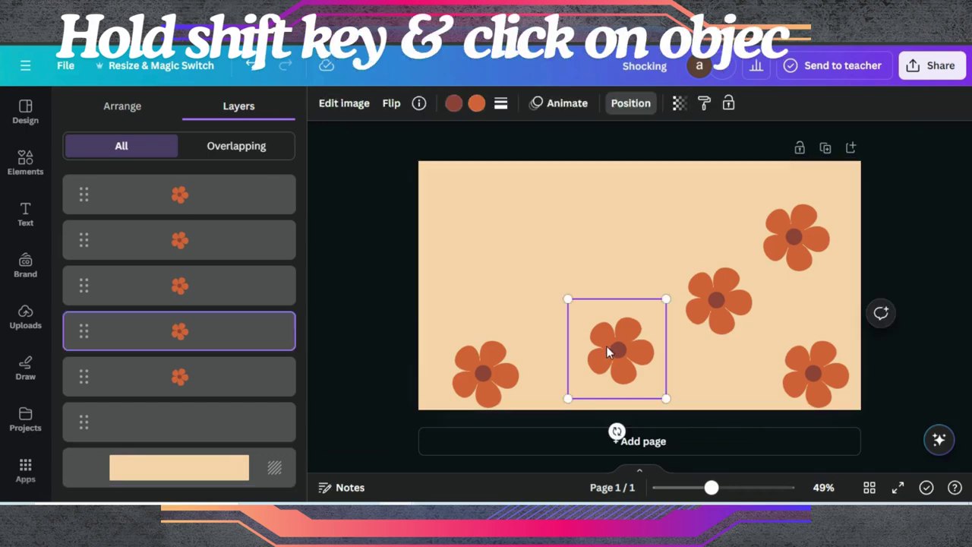
{"action": "left_click", "coordinate": [692, 322], "text": "shift"}
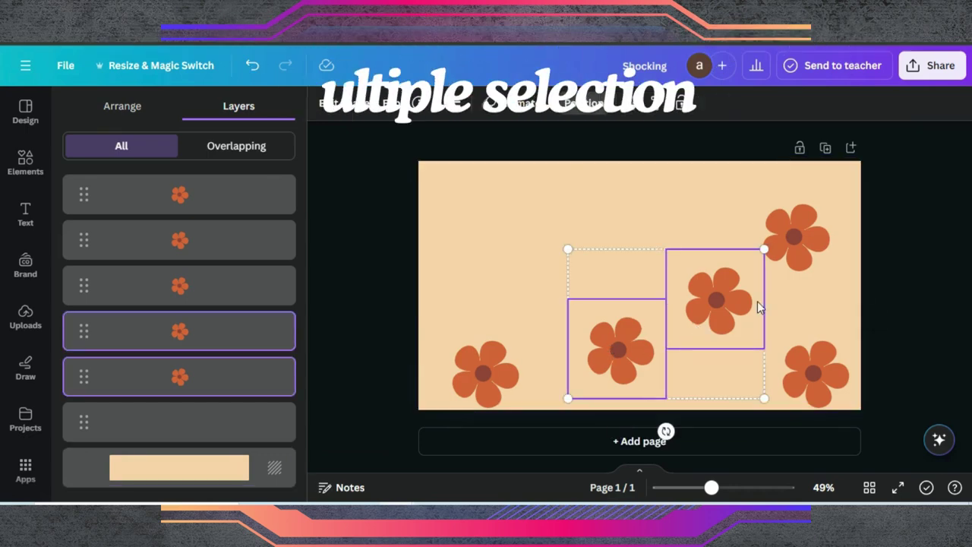
{"action": "left_click", "coordinate": [833, 235], "text": "shift"}
{"action": "left_click", "coordinate": [826, 369], "text": "shift"}
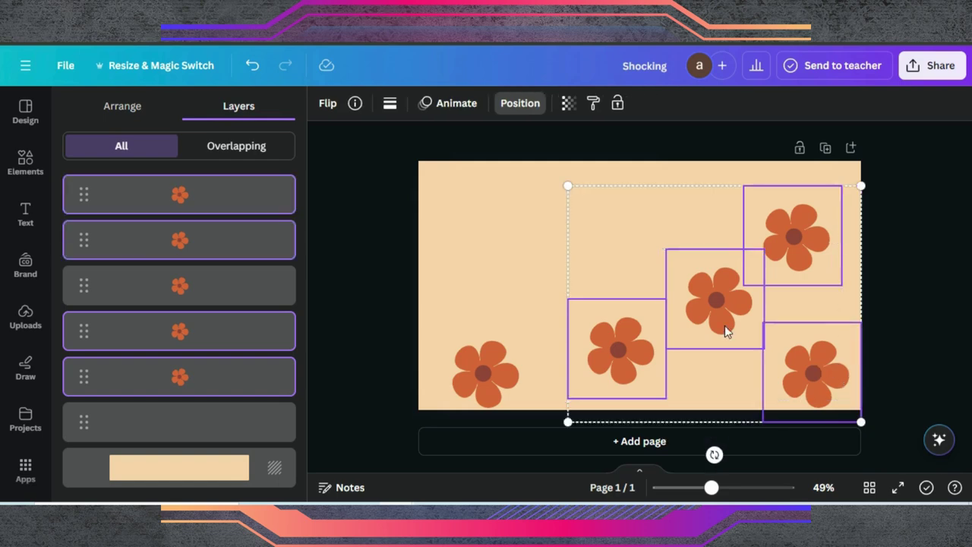
{"action": "left_click", "coordinate": [490, 352], "text": "shift"}
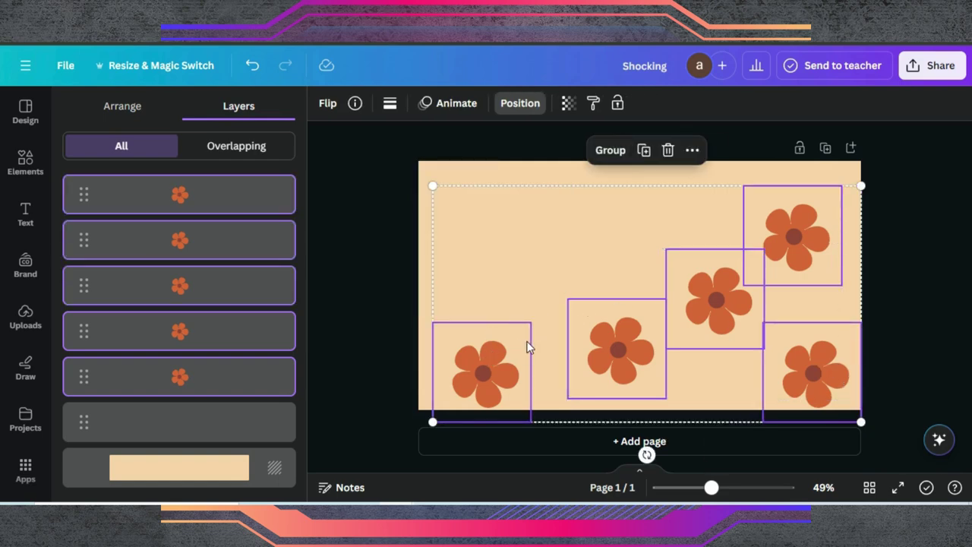
{"action": "right_click", "coordinate": [527, 343]}
{"action": "mouse_move", "coordinate": [614, 283]}
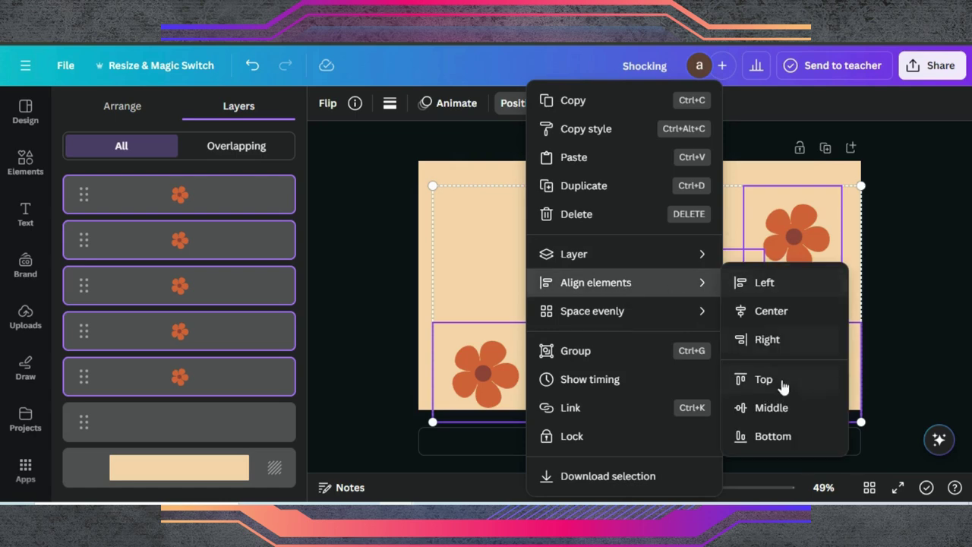
{"action": "left_click", "coordinate": [770, 407]}
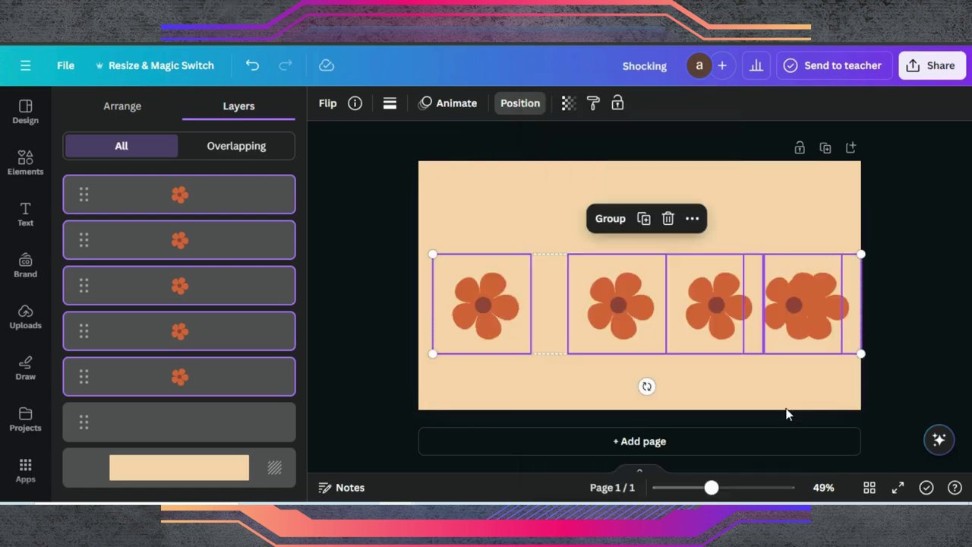
Space the five selected flowers evenly with Tidy up.
{"action": "right_click", "coordinate": [635, 312]}
{"action": "mouse_move", "coordinate": [691, 282]}
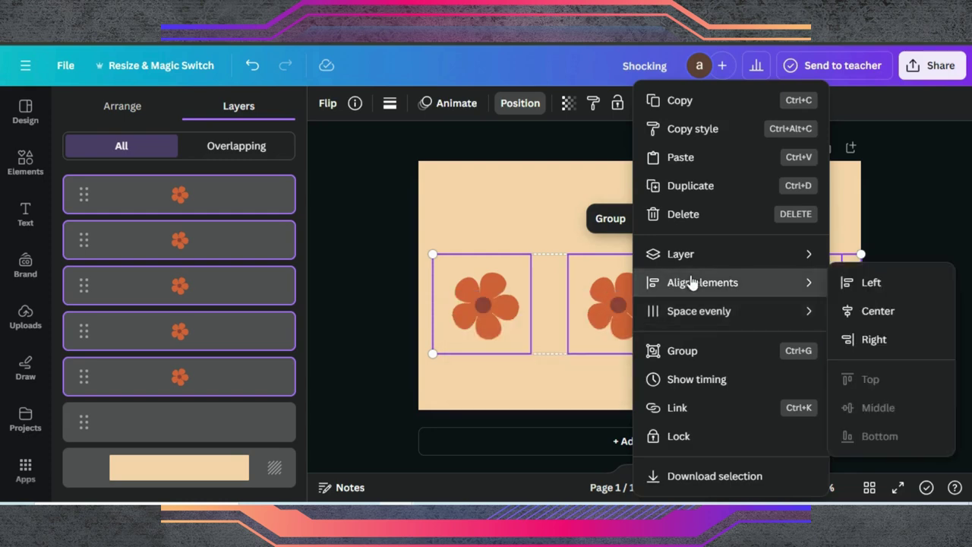
{"action": "mouse_move", "coordinate": [717, 313]}
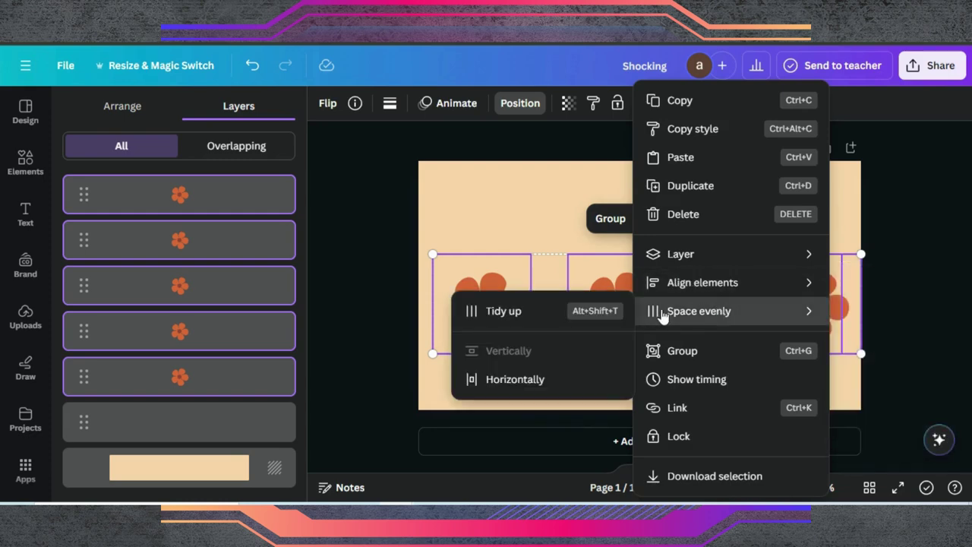
{"action": "left_click", "coordinate": [505, 319]}
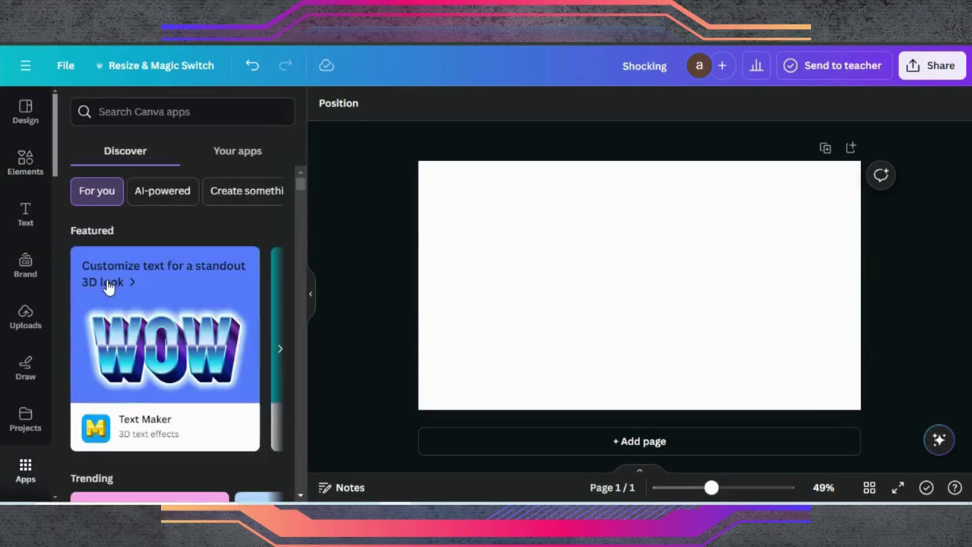
Search the Canva apps for "mockups" and open the Mockups app.
{"action": "left_click", "coordinate": [186, 112]}
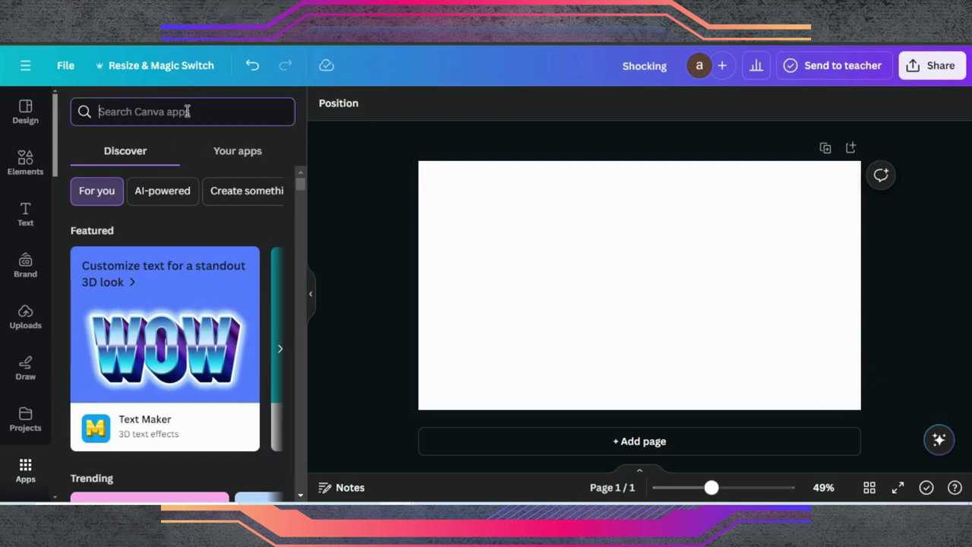
{"action": "type", "text": "mocku"}
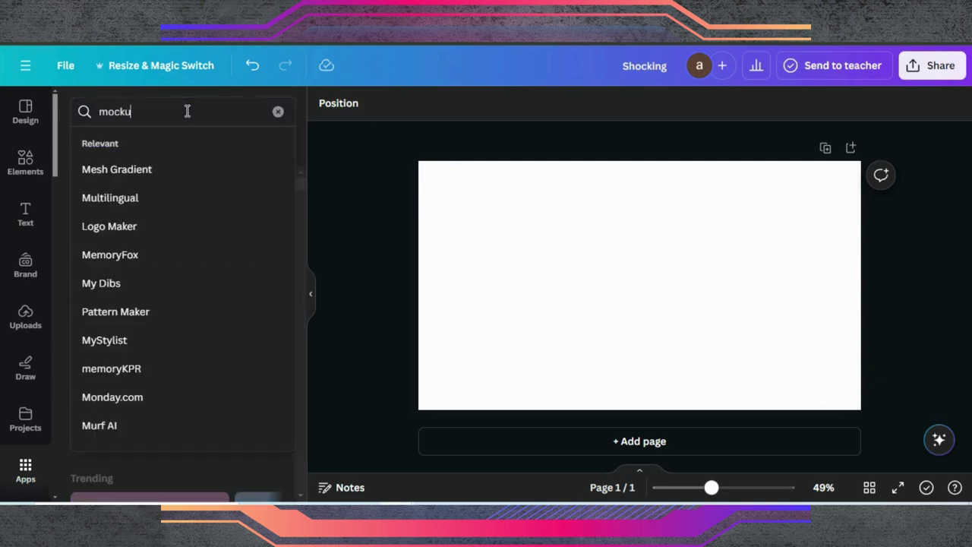
{"action": "type", "text": "ps"}
{"action": "key", "text": "Escape"}
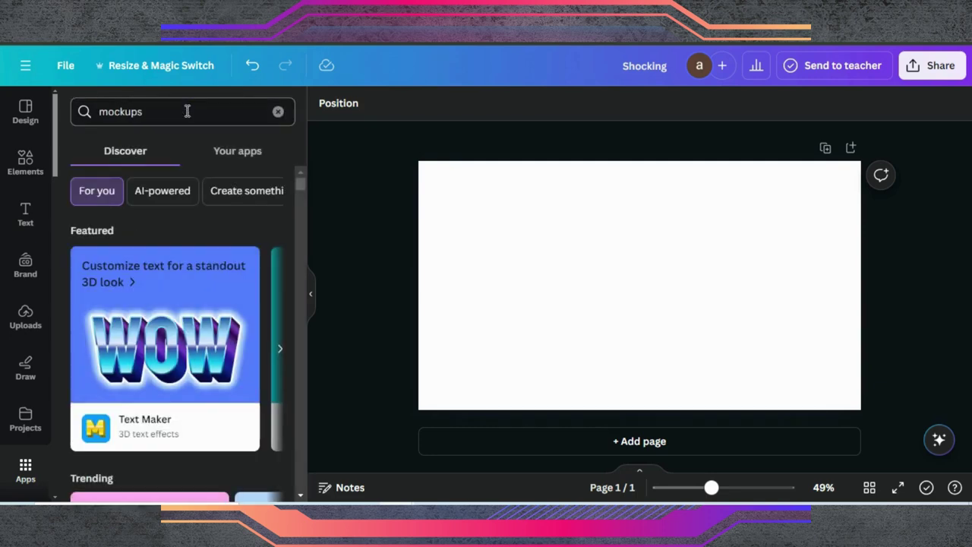
{"action": "key", "text": "Return"}
{"action": "left_click", "coordinate": [85, 164]}
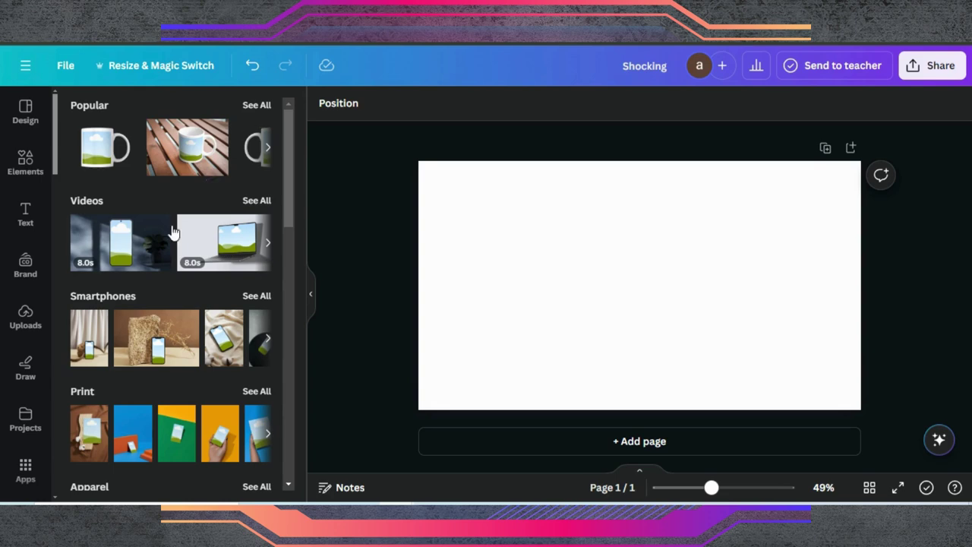
Add the popular mockup of a person with popcorn watching TV and place the black, white and brown puppy photo on its screen.
{"action": "left_click", "coordinate": [257, 106]}
{"action": "scroll", "coordinate": [189, 312], "scroll_direction": "down", "scroll_amount": 12}
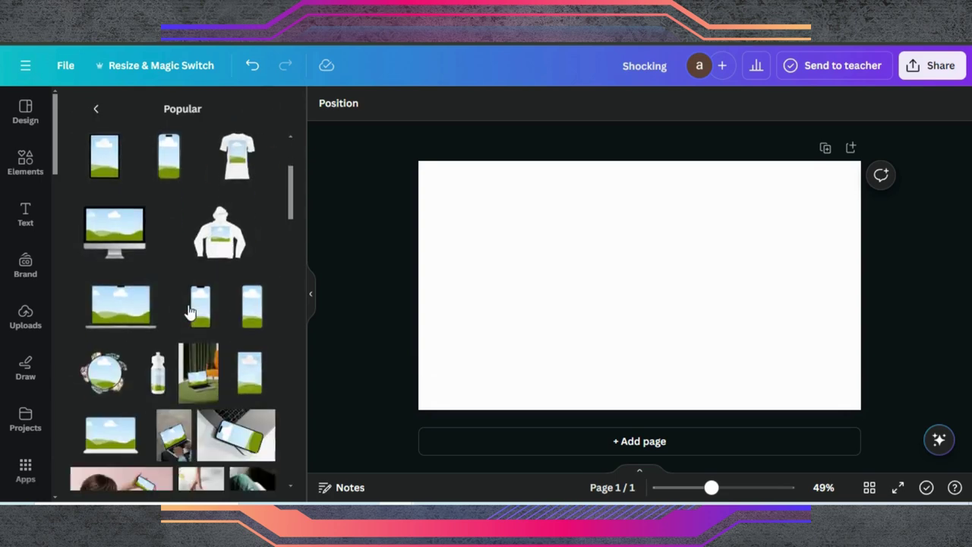
{"action": "scroll", "coordinate": [189, 312], "scroll_direction": "down", "scroll_amount": 2}
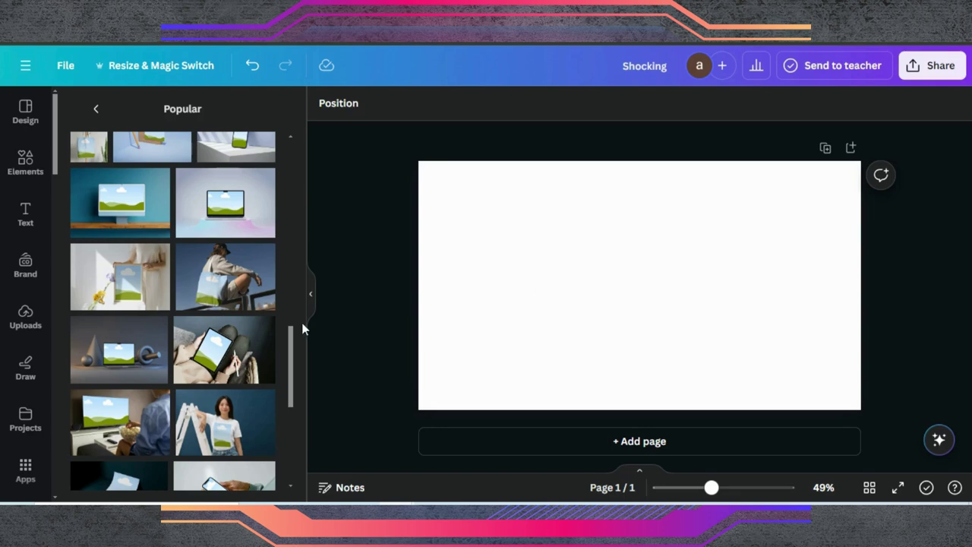
{"action": "left_click", "coordinate": [133, 396]}
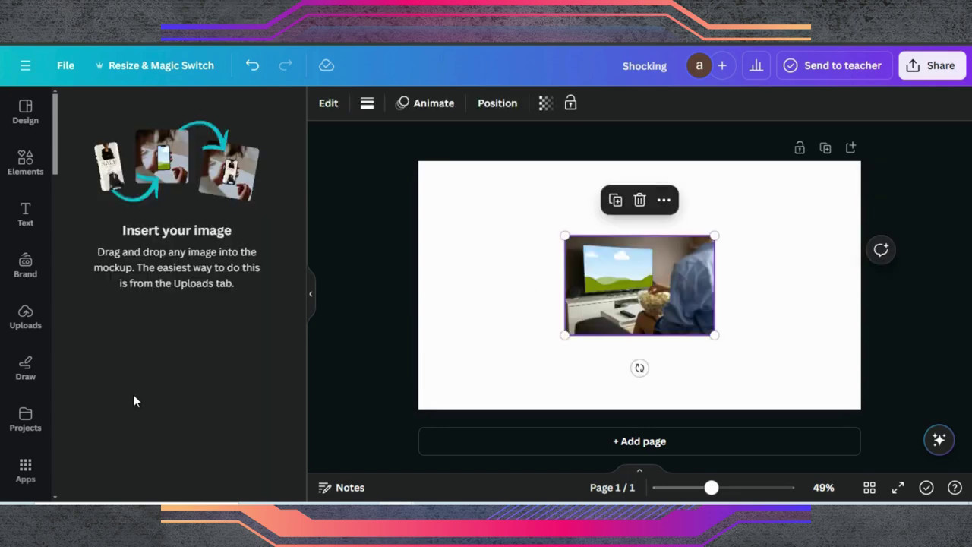
{"action": "left_click", "coordinate": [30, 161]}
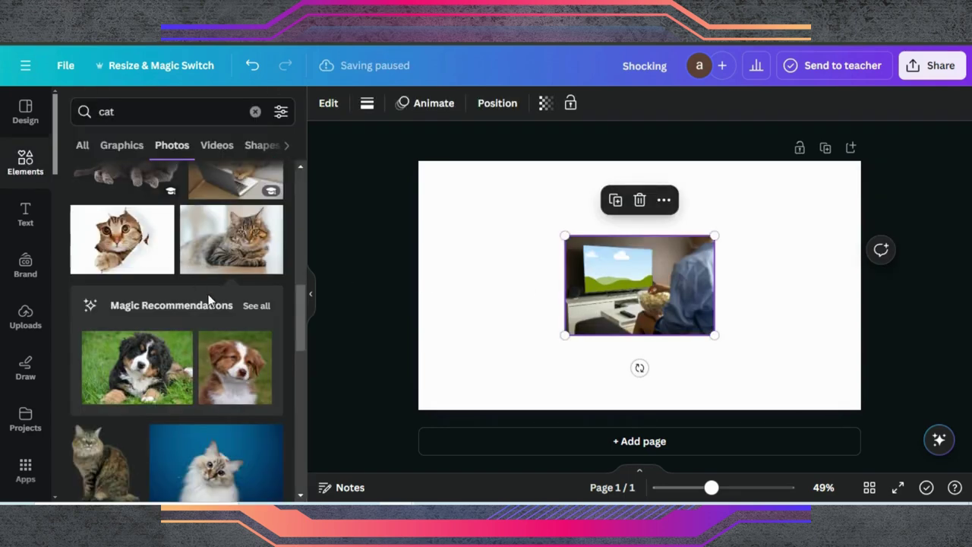
{"action": "left_click_drag", "start_coordinate": [144, 361], "coordinate": [597, 265]}
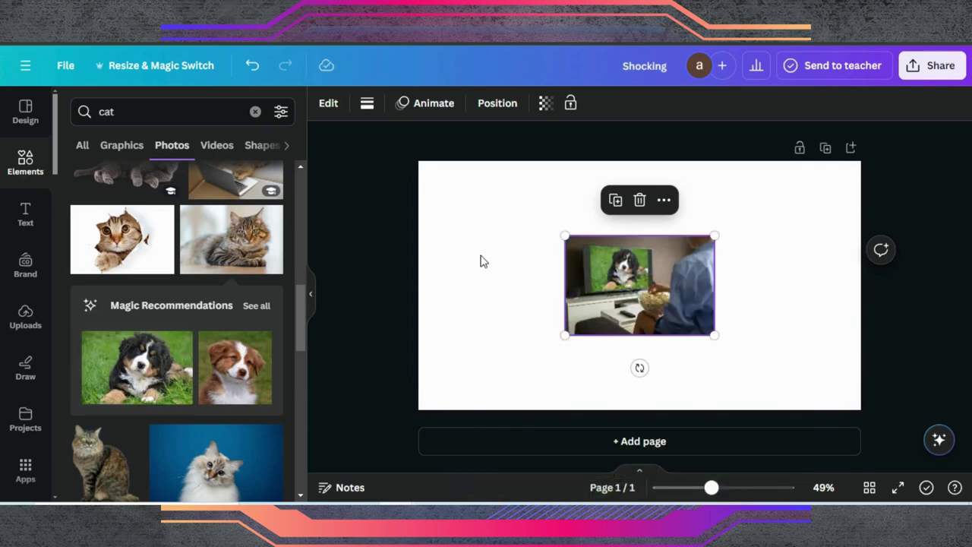
Enlarge the TV-watching mockup and reposition it around the middle of the page.
{"action": "left_click_drag", "start_coordinate": [562, 233], "coordinate": [452, 161]}
{"action": "left_click_drag", "start_coordinate": [712, 333], "coordinate": [771, 372]}
{"action": "left_click_drag", "start_coordinate": [607, 267], "coordinate": [629, 279]}
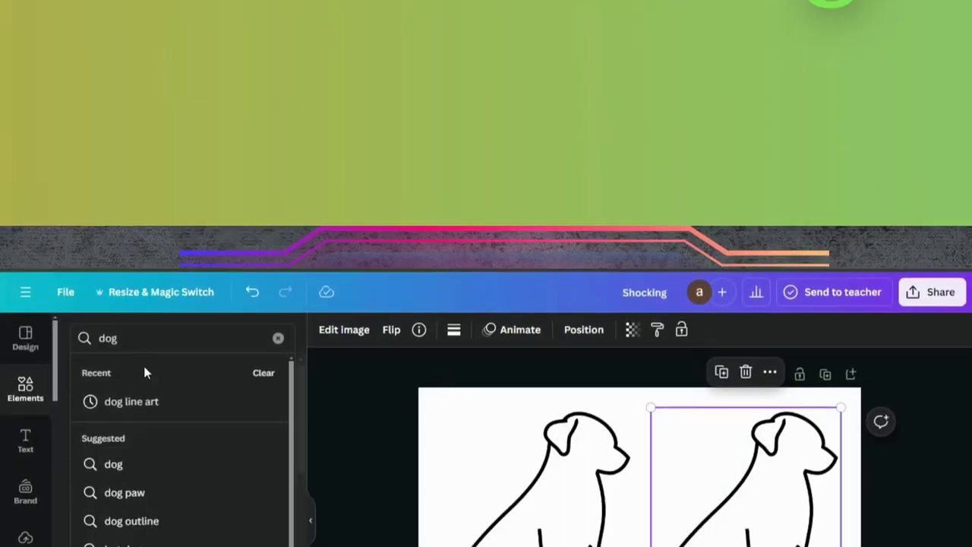
Search the graphics for "dog line art" and look through the results for a smiling dog.
{"action": "left_click", "coordinate": [139, 405]}
{"action": "left_click", "coordinate": [133, 158]}
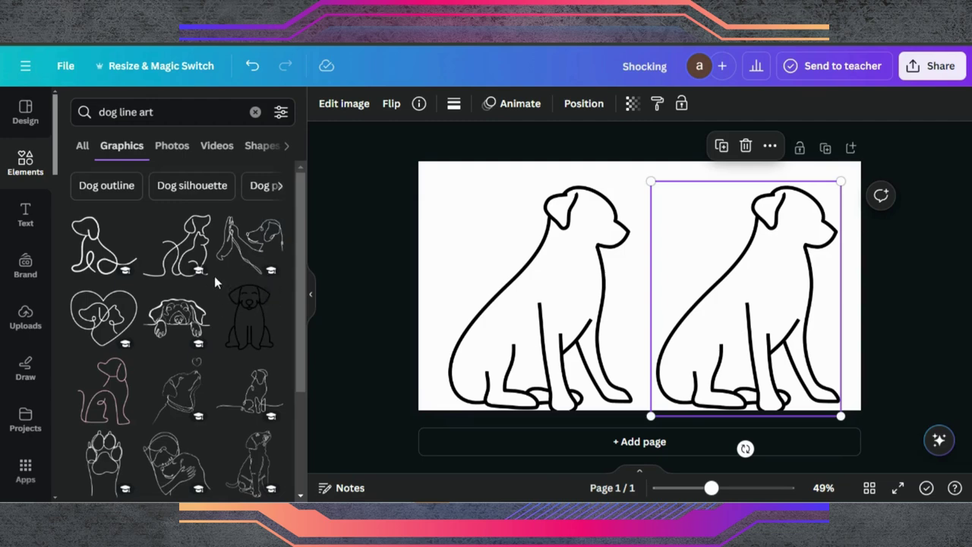
{"action": "scroll", "coordinate": [217, 279], "scroll_direction": "down", "scroll_amount": 5}
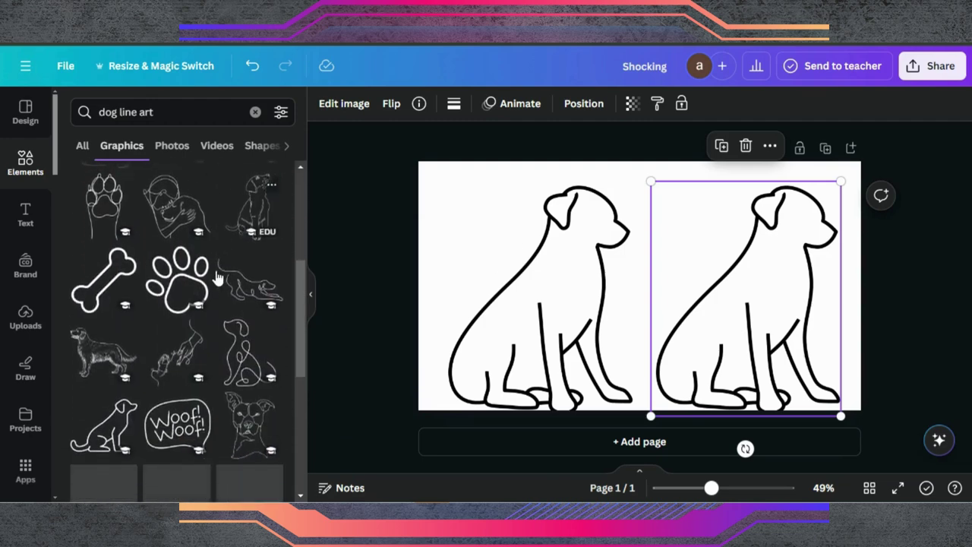
{"action": "scroll", "coordinate": [217, 279], "scroll_direction": "down", "scroll_amount": 3}
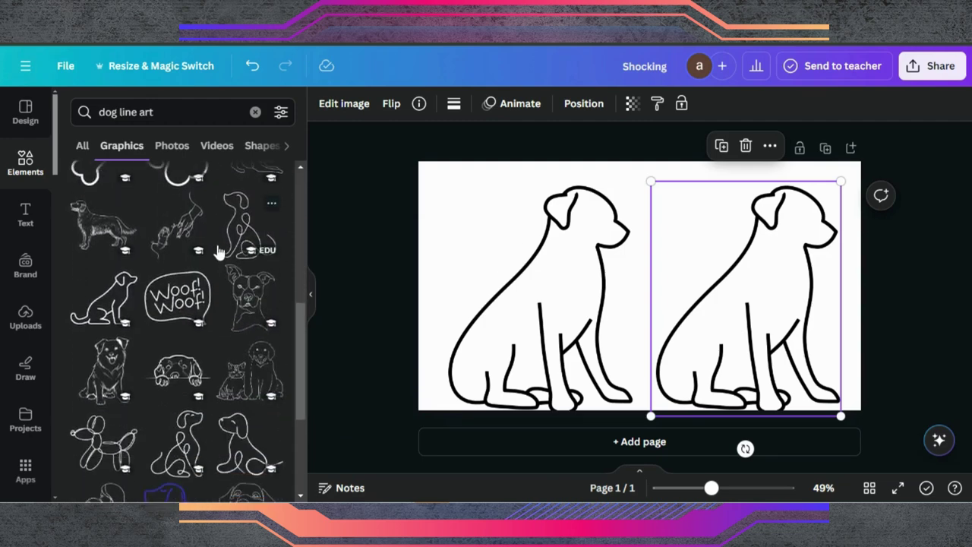
{"action": "scroll", "coordinate": [216, 250], "scroll_direction": "down", "scroll_amount": 3}
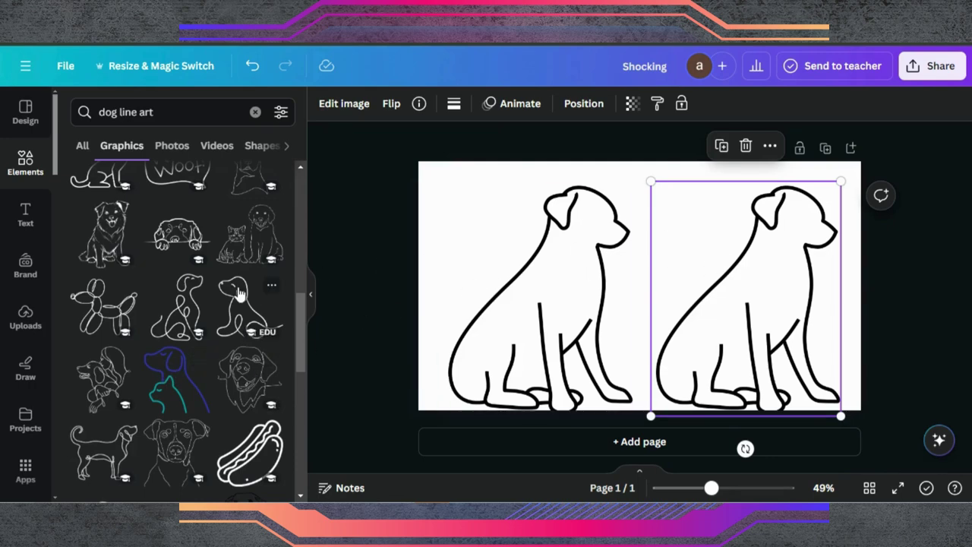
Search the graphics for "smiling" and add the thin black curved smile line to the page.
{"action": "left_click", "coordinate": [84, 120]}
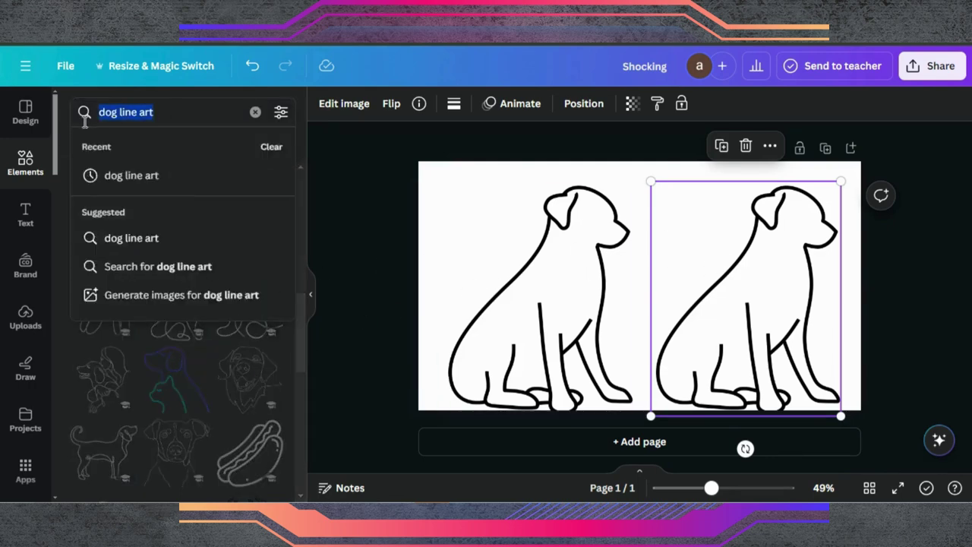
{"action": "key", "text": "BackSpace"}
{"action": "type", "text": "smiling"}
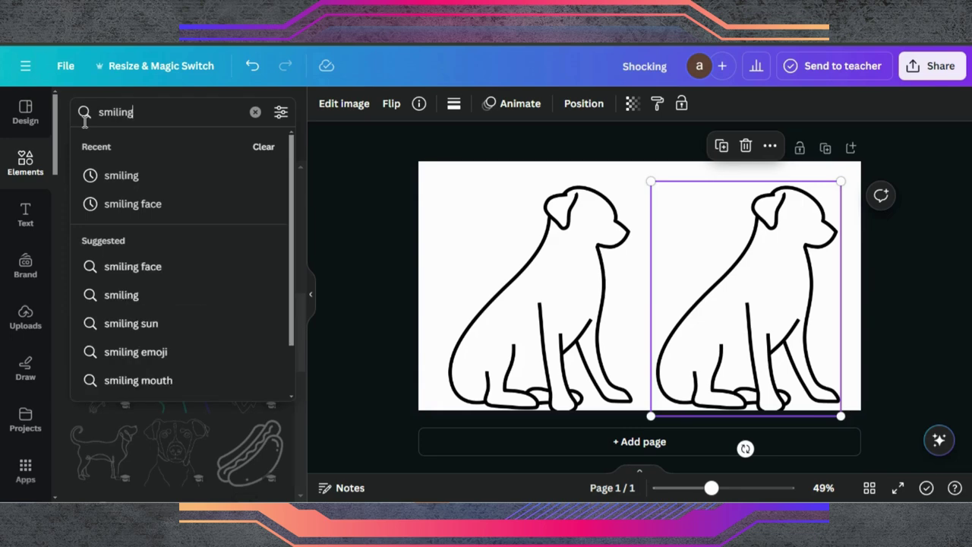
{"action": "key", "text": "Return"}
{"action": "scroll", "coordinate": [148, 277], "scroll_direction": "down", "scroll_amount": 3}
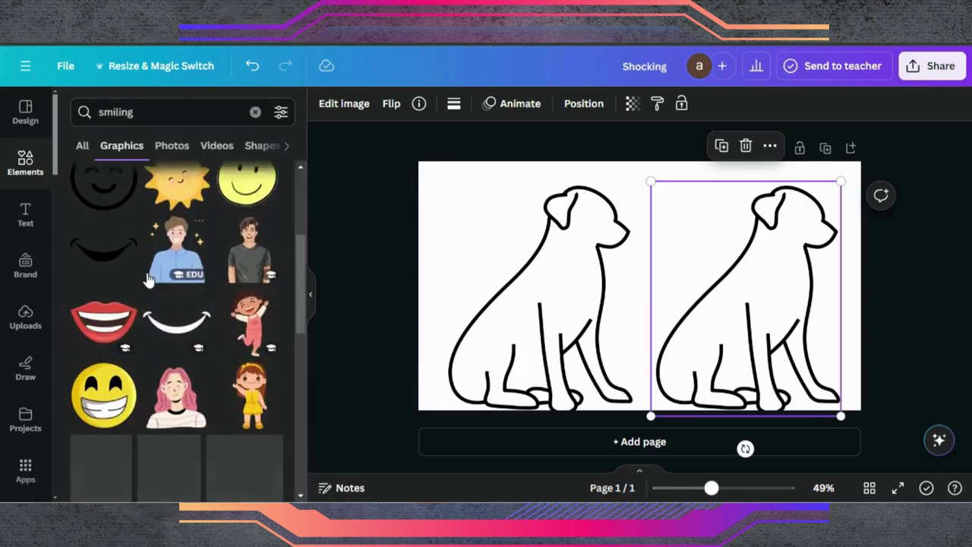
{"action": "scroll", "coordinate": [148, 279], "scroll_direction": "down", "scroll_amount": 5}
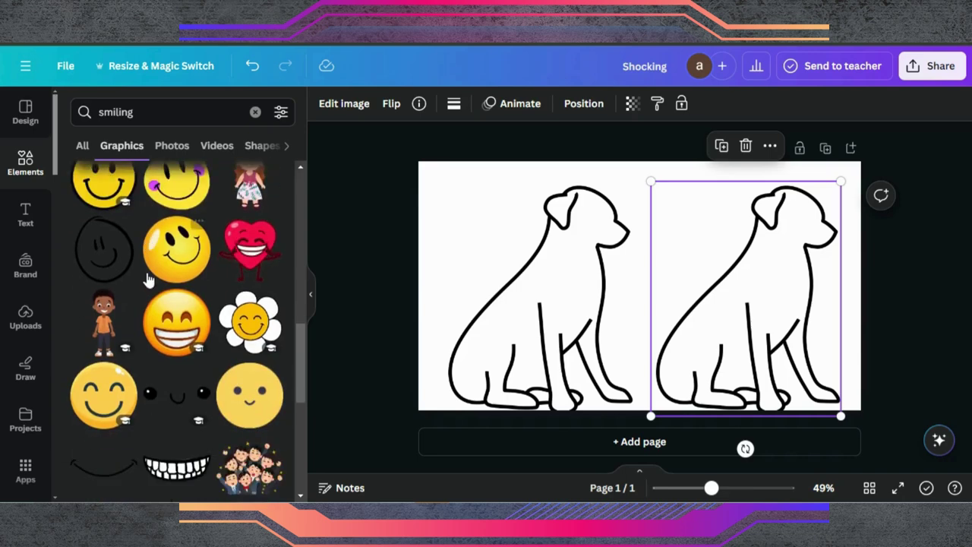
{"action": "scroll", "coordinate": [148, 280], "scroll_direction": "down", "scroll_amount": 4}
{"action": "left_click", "coordinate": [104, 228]}
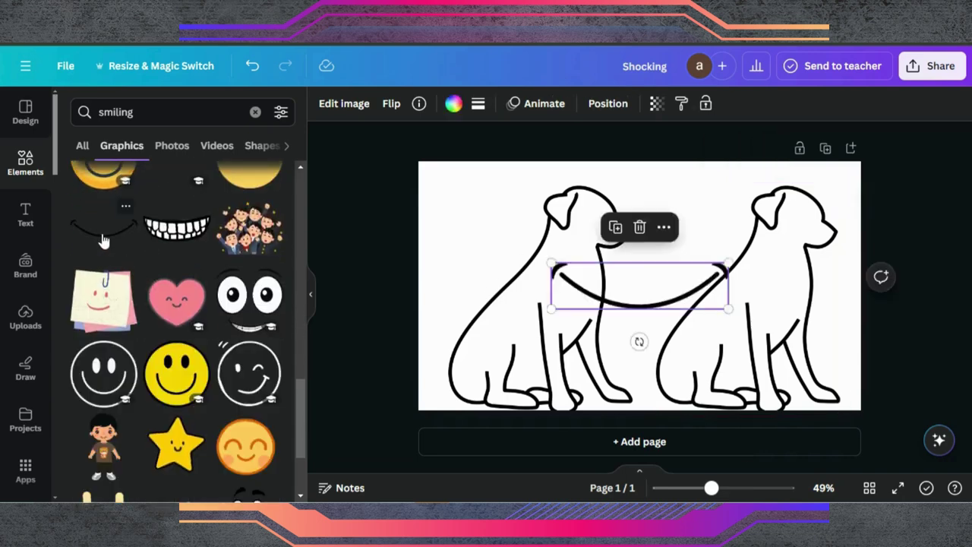
Crop the smile graphic freeform so that only its left half is kept.
{"action": "left_click", "coordinate": [346, 104]}
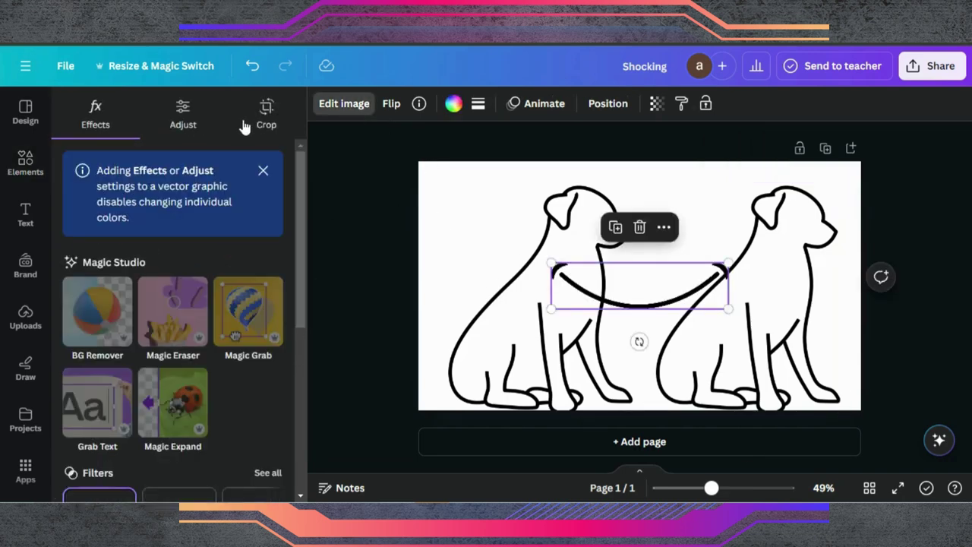
{"action": "left_click", "coordinate": [267, 114]}
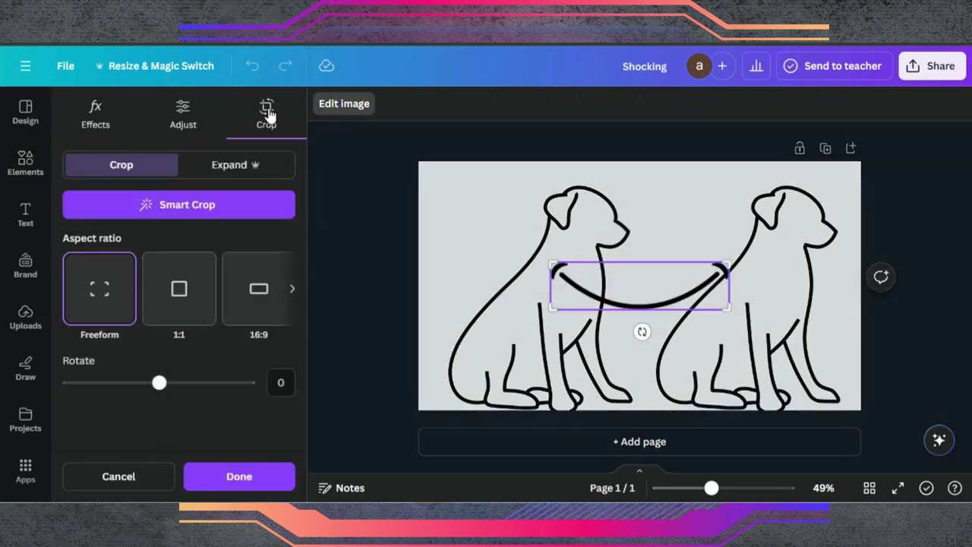
{"action": "left_click", "coordinate": [210, 210]}
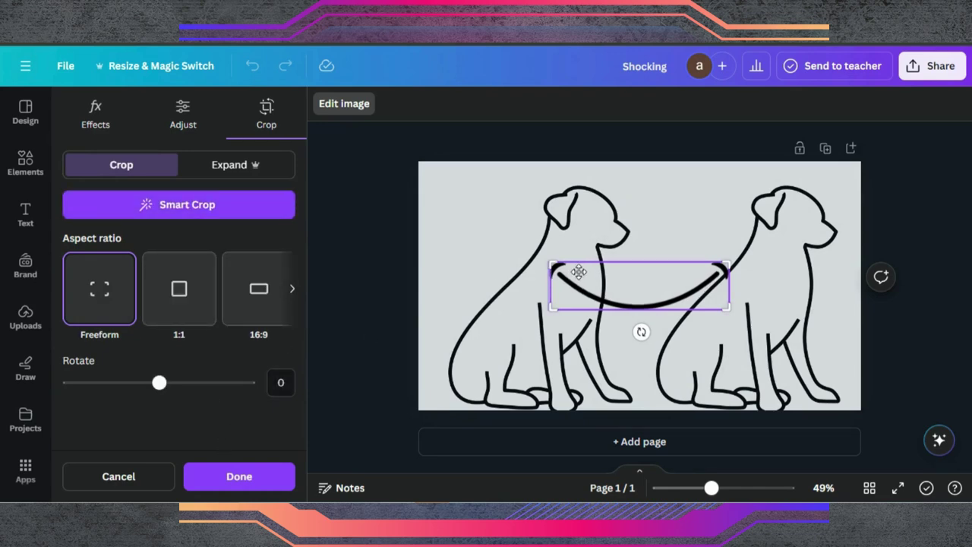
{"action": "left_click_drag", "start_coordinate": [723, 265], "coordinate": [643, 245]}
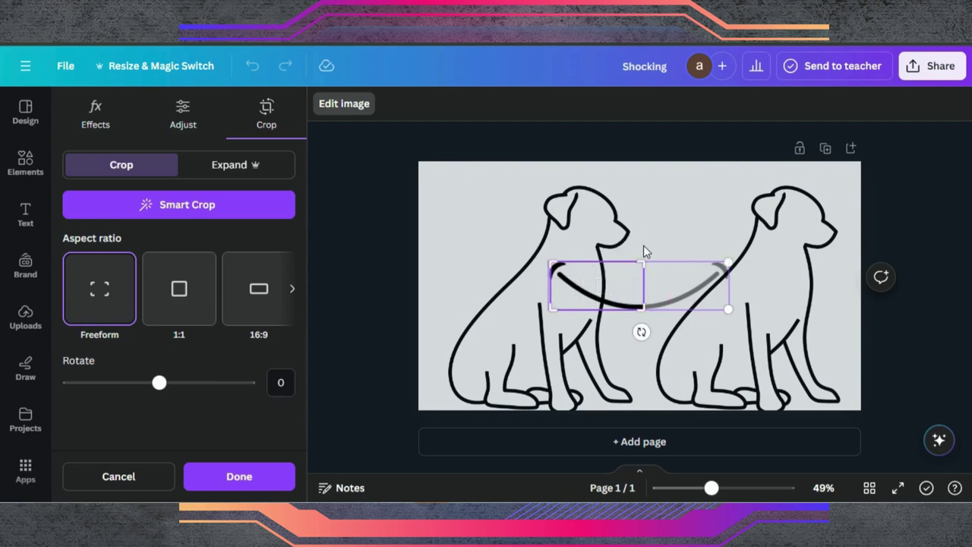
{"action": "left_click", "coordinate": [241, 480]}
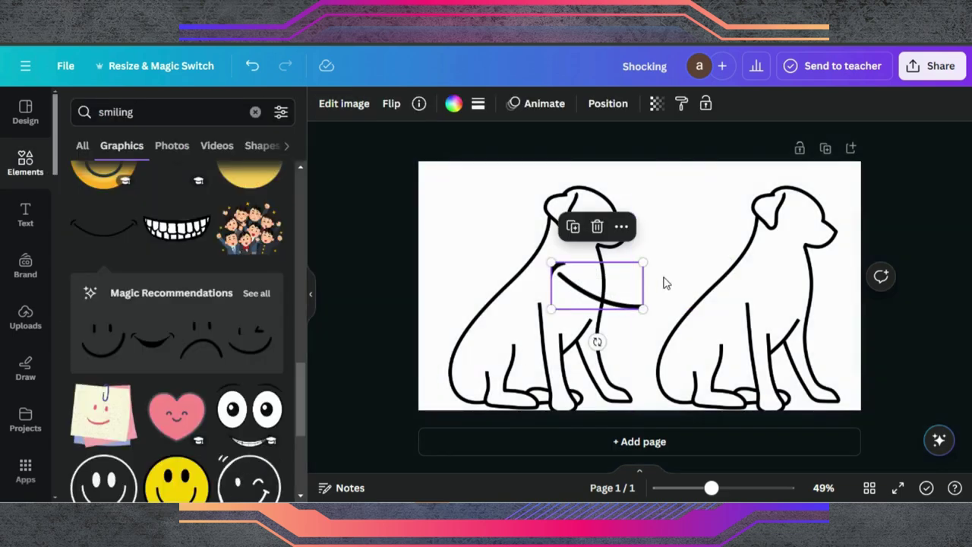
Move the cropped smile onto the right dog's muzzle and shrink it to fit as its mouth.
{"action": "left_click_drag", "start_coordinate": [617, 294], "coordinate": [806, 223]}
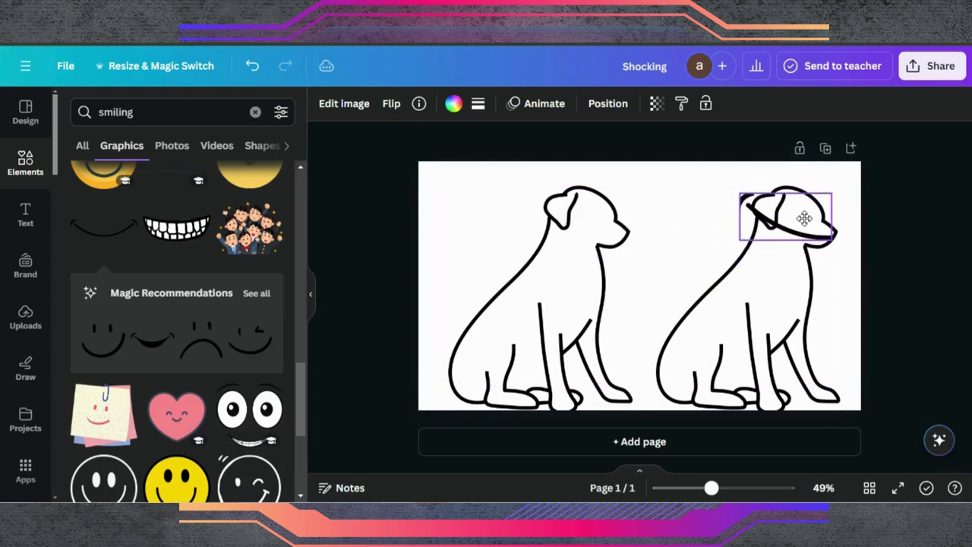
{"action": "left_click_drag", "start_coordinate": [738, 190], "coordinate": [812, 236]}
{"action": "left_click", "coordinate": [857, 264]}
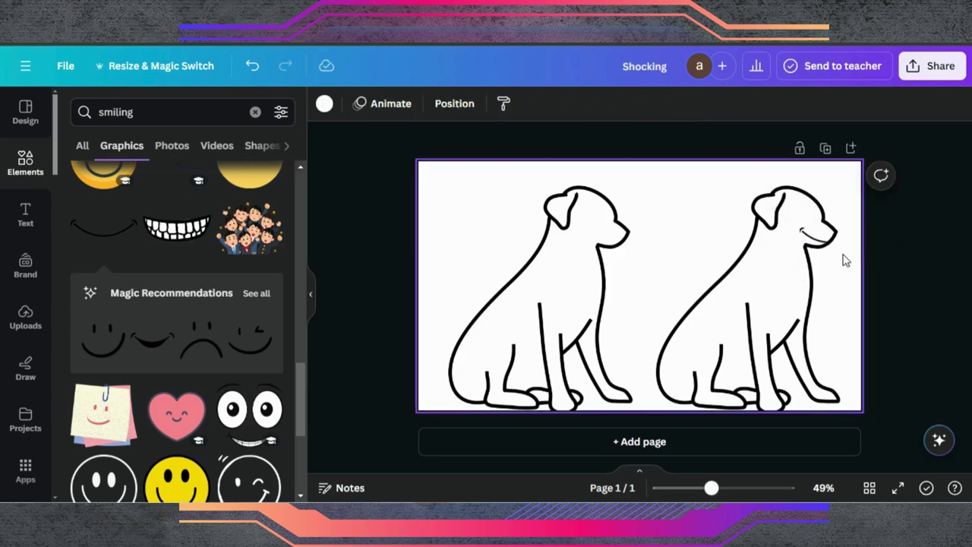
{"action": "left_click", "coordinate": [810, 237]}
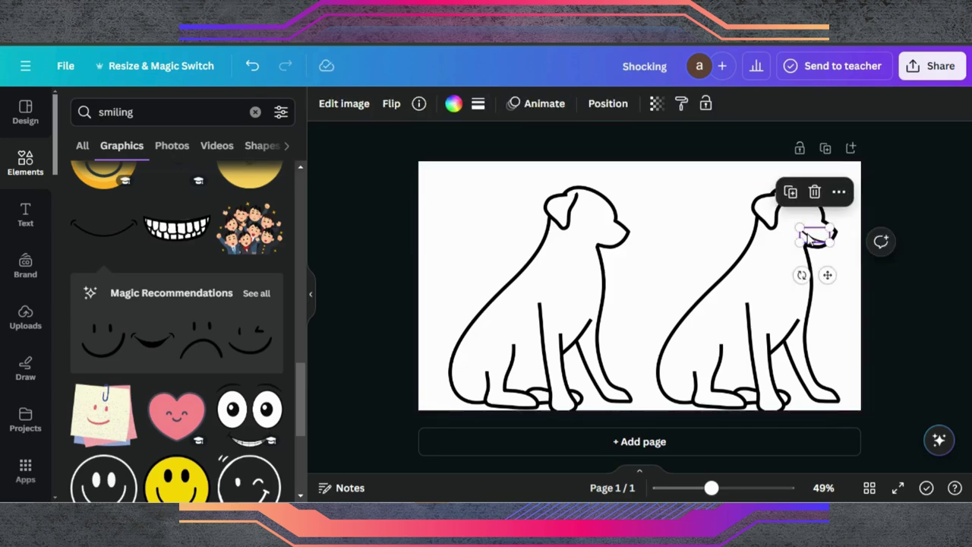
{"action": "left_click_drag", "start_coordinate": [808, 236], "coordinate": [809, 238]}
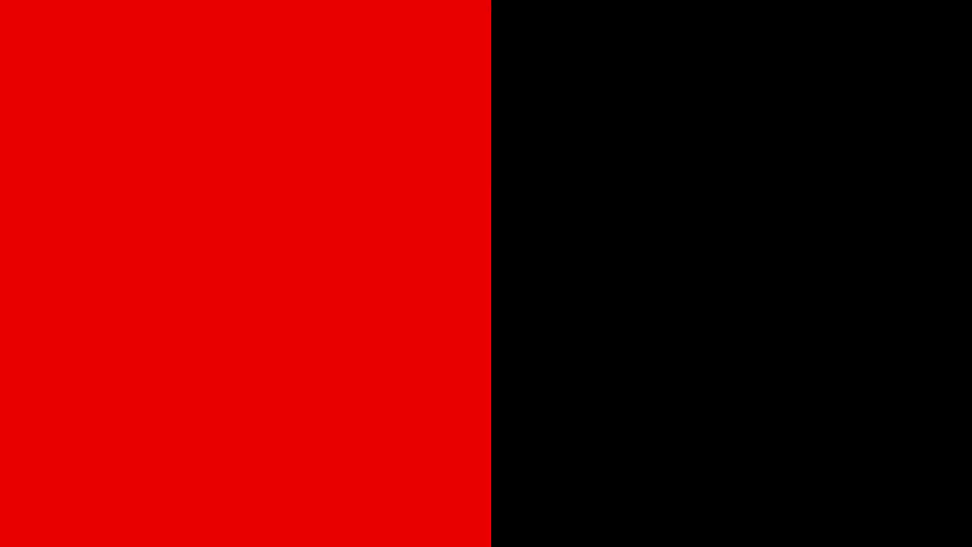